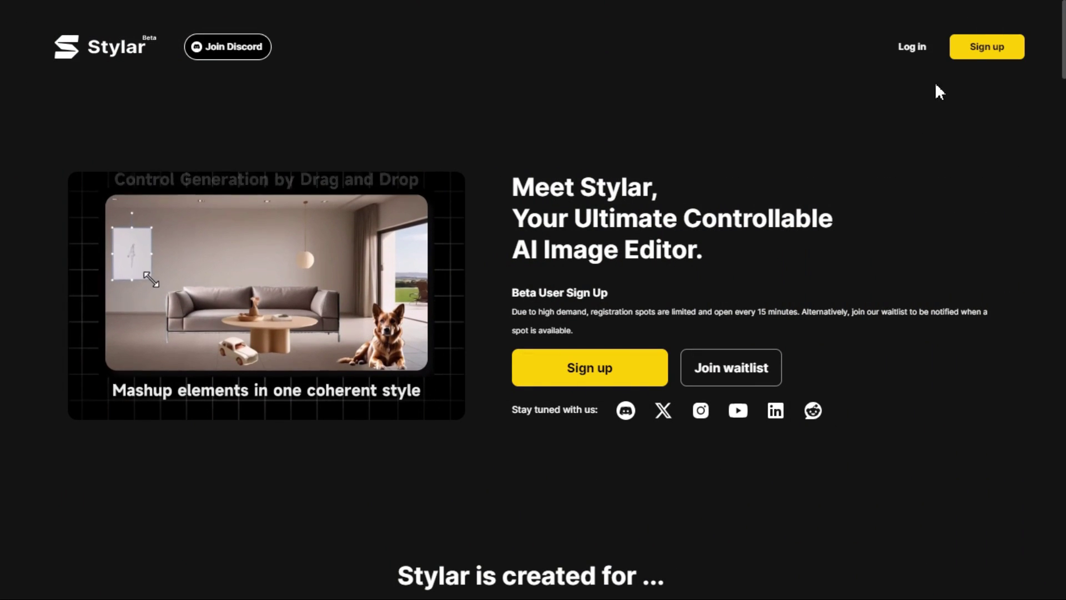
Sign up for Stylar and browse the style gallery on the dashboard
click(984, 50)
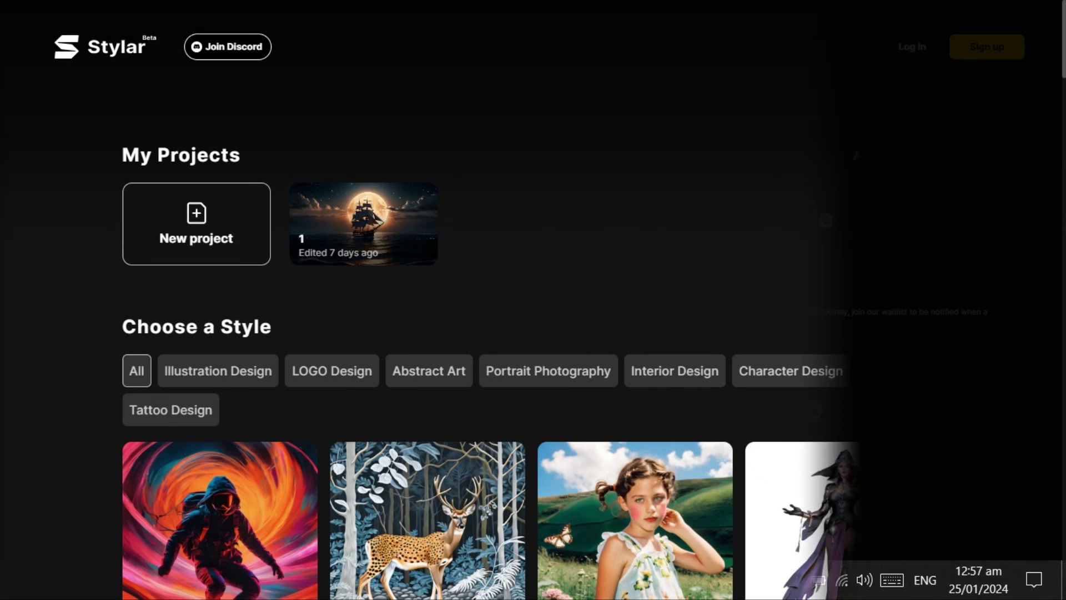
scroll(985, 417, down, 6)
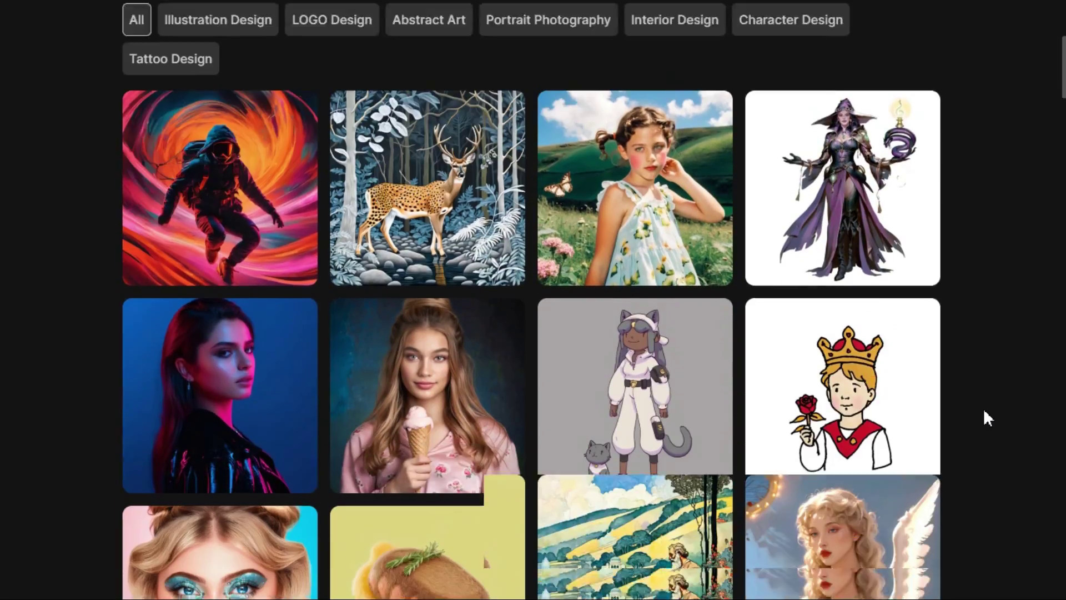
scroll(984, 413, down, 12)
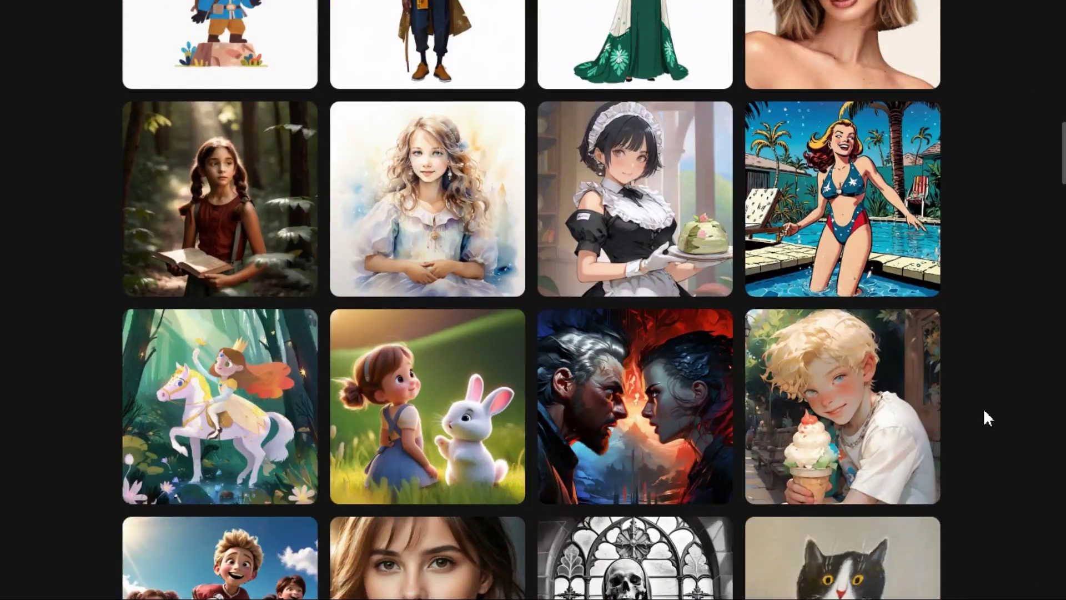
scroll(986, 417, down, 3)
scroll(986, 418, up, 20)
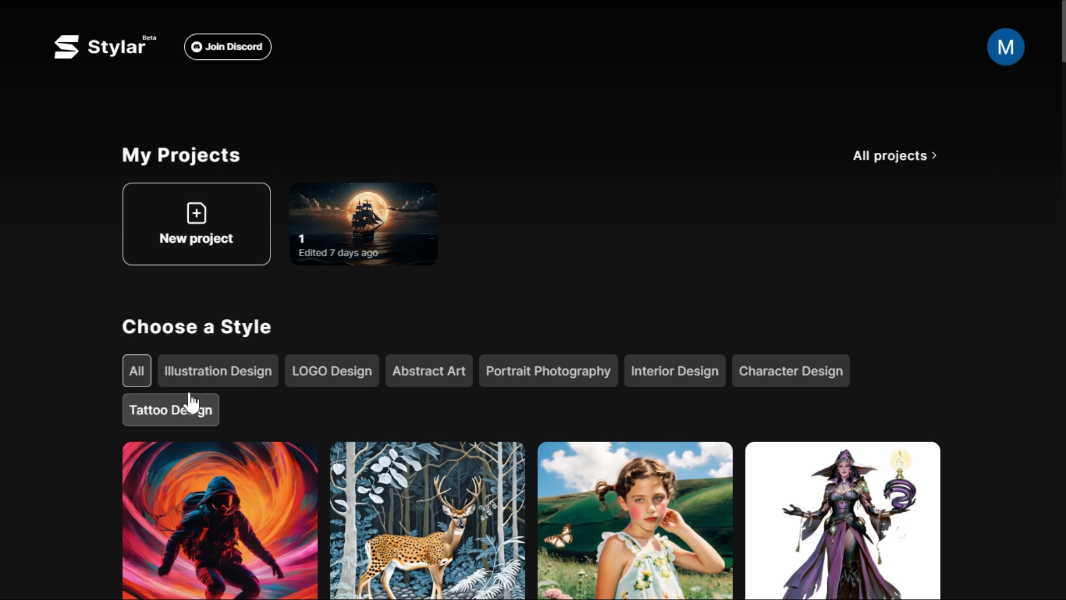
Check the 200-credit balance in the account menu and create a new project
click(1012, 46)
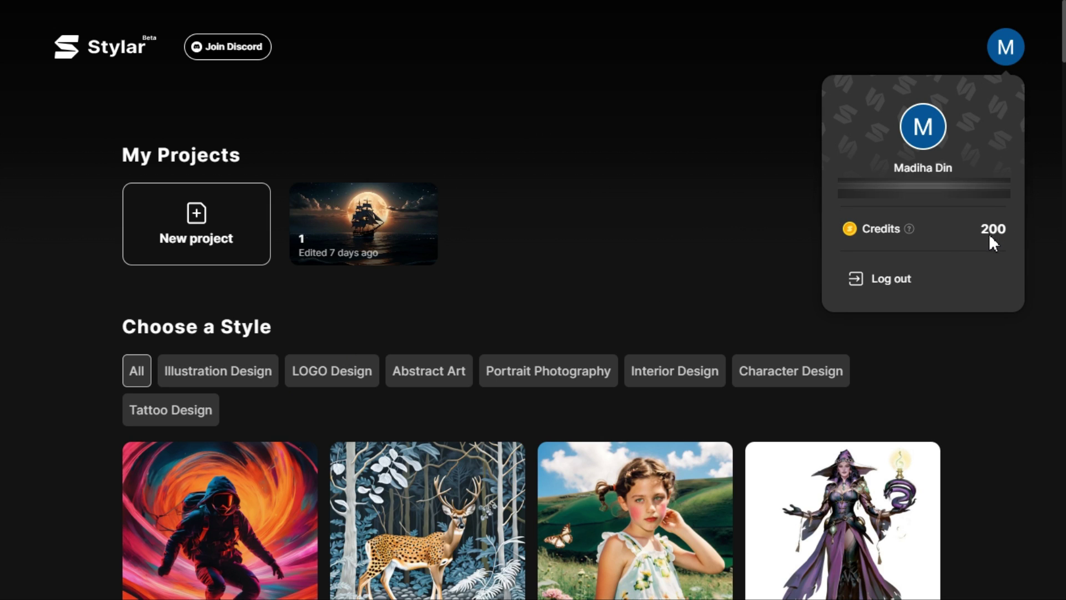
mouse_move(909, 238)
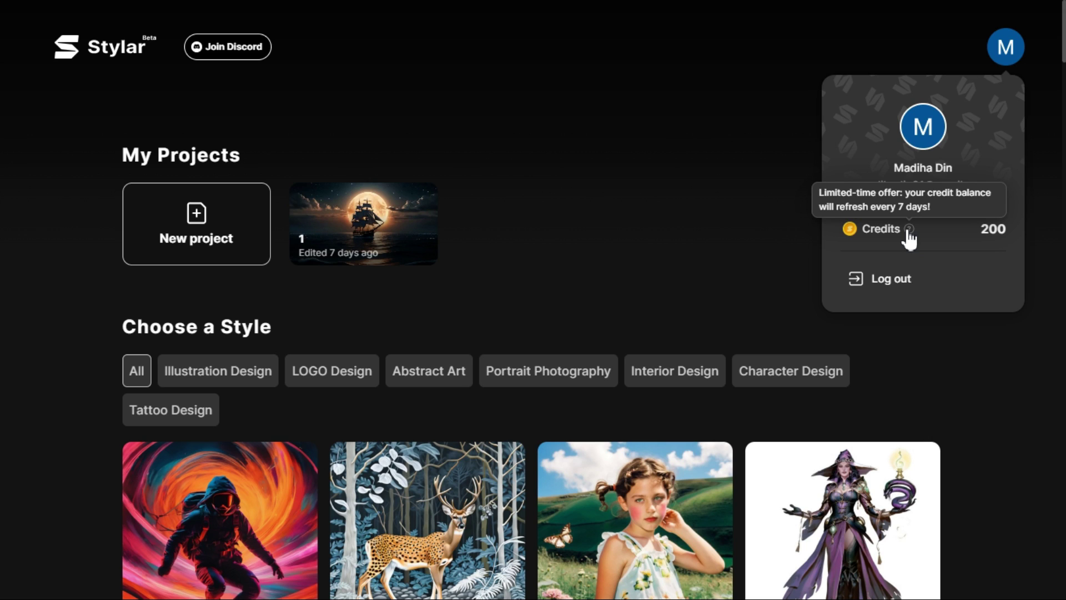
click(747, 235)
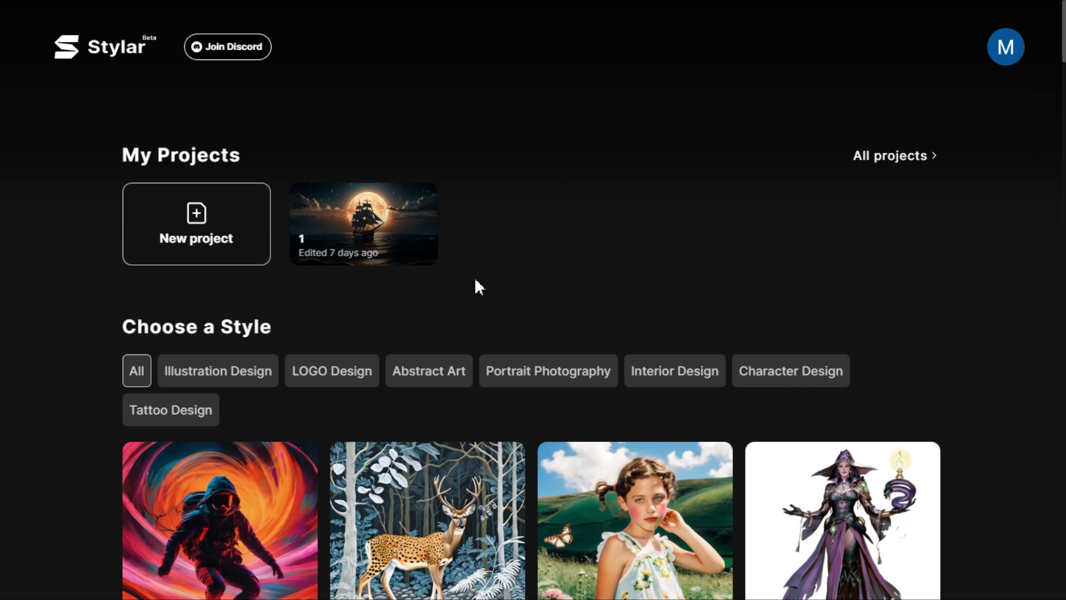
click(201, 228)
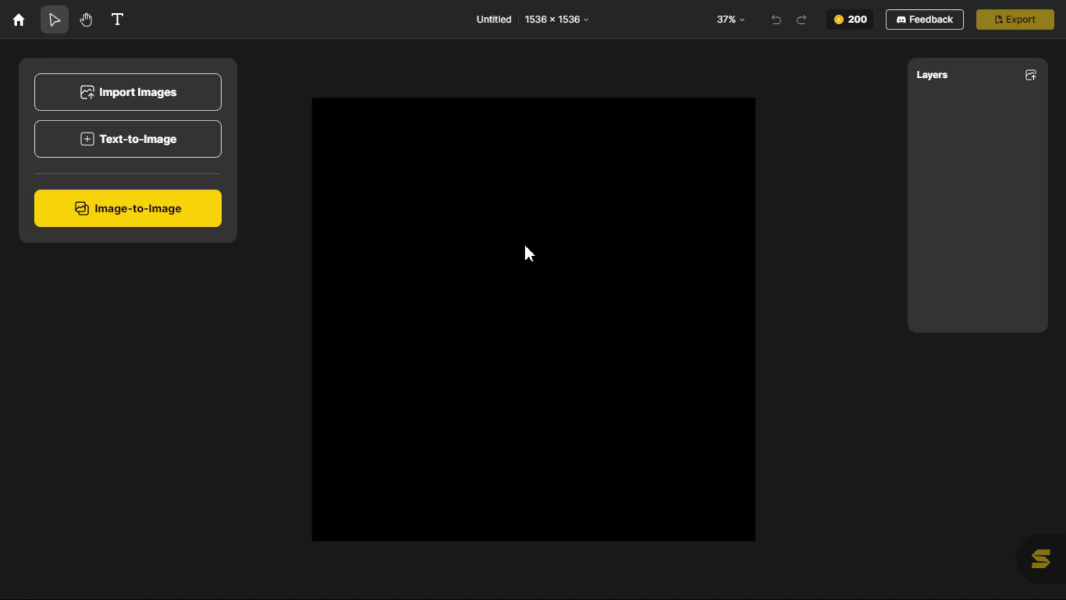
Rename the project to 'Tech Advent' and give it a custom 1280 × 720 canvas
click(580, 21)
drag(418, 103, 335, 108)
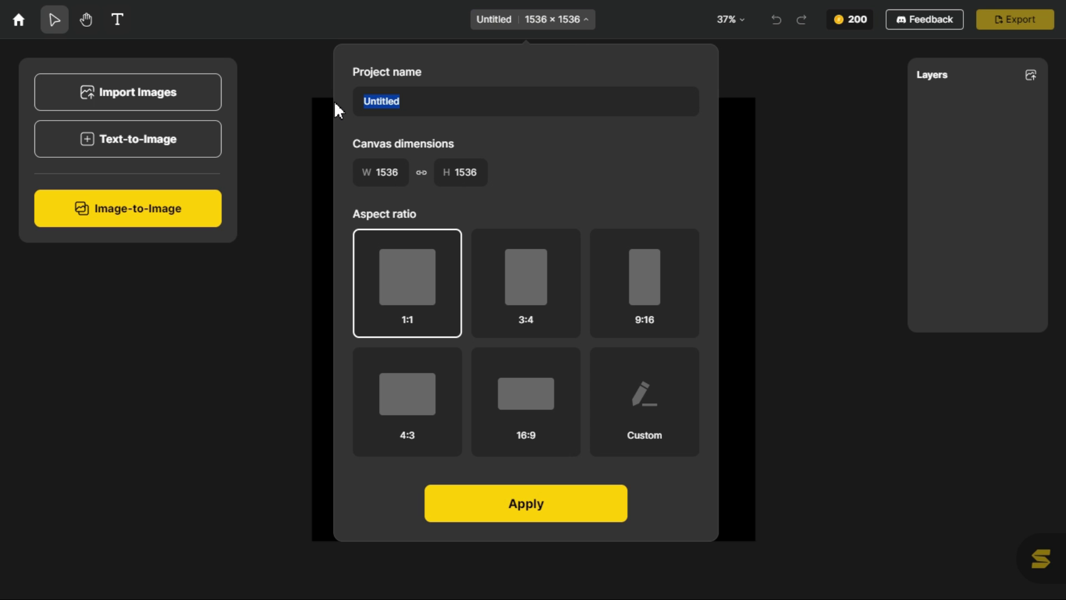
text(Tech Advent)
click(528, 284)
click(650, 285)
click(541, 410)
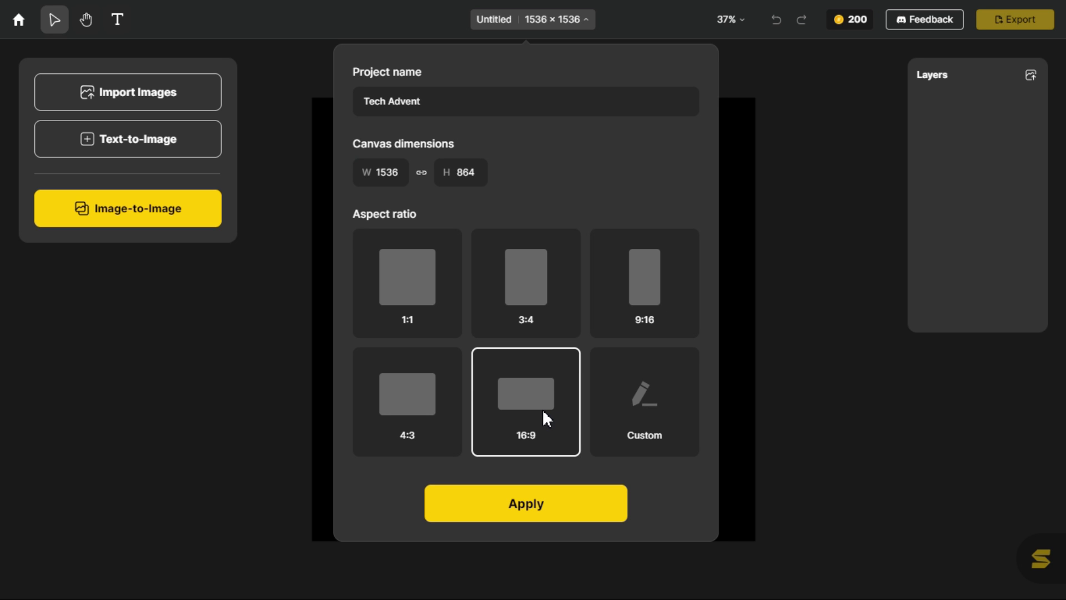
click(639, 414)
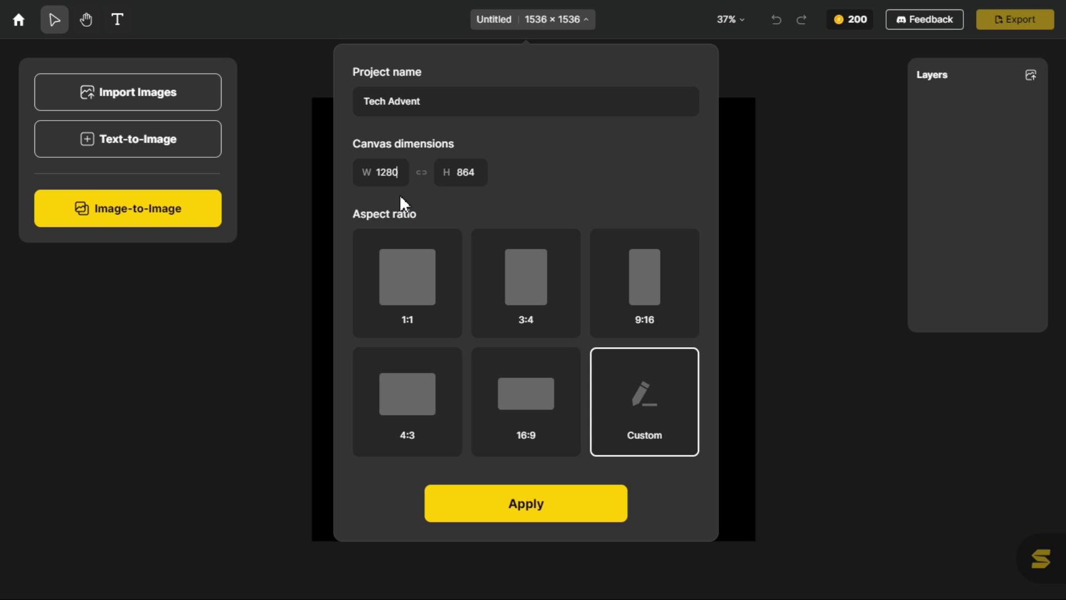
double_click(465, 170)
text(720)
click(526, 515)
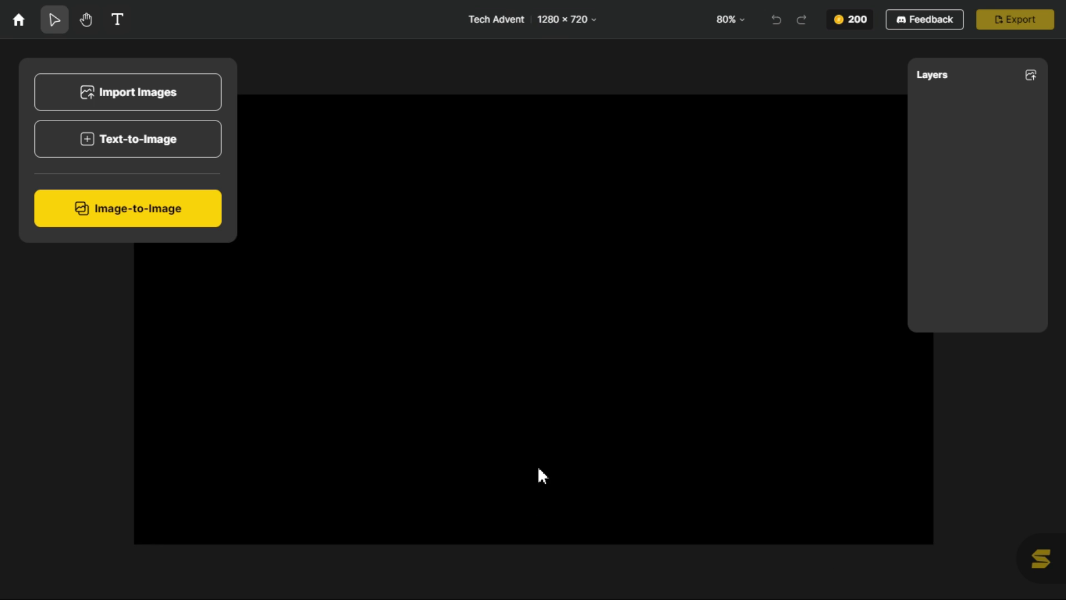
Import image file 1, the blonde woman's portrait, onto the canvas as Layer 1
click(118, 94)
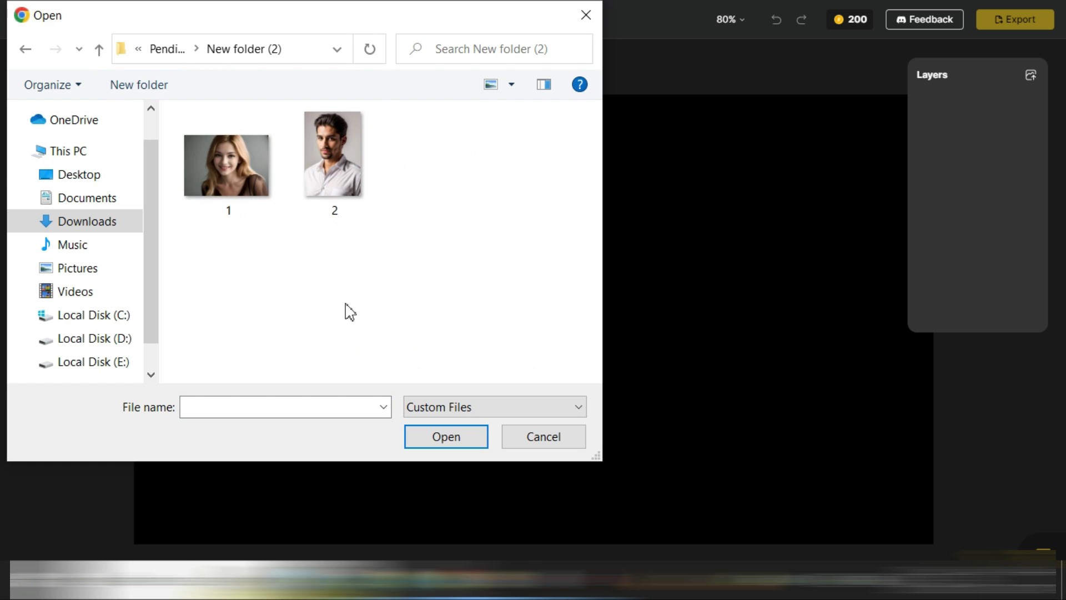
click(231, 161)
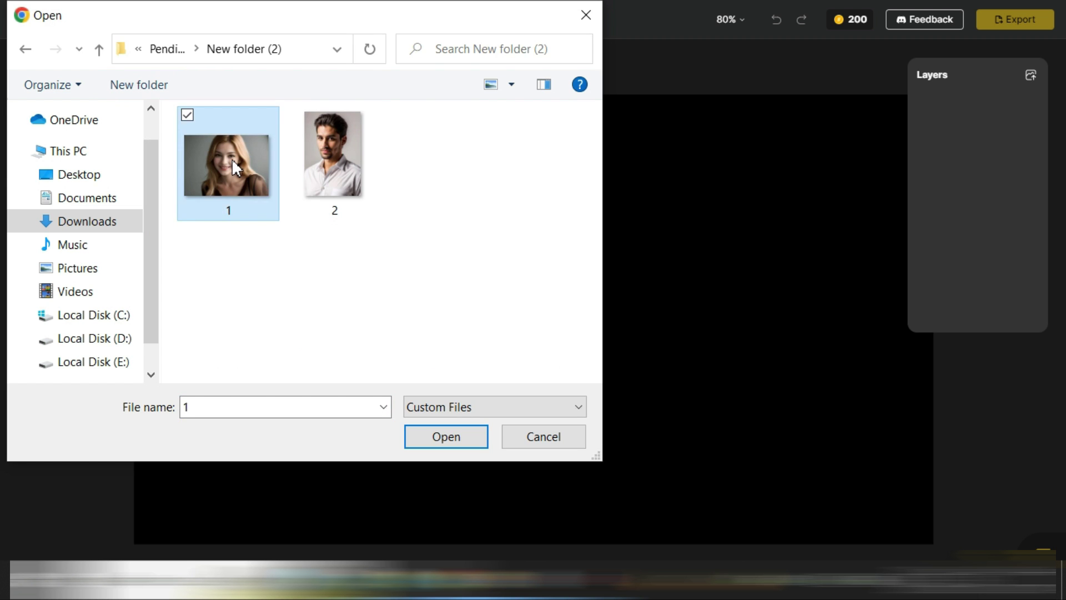
double_click(232, 161)
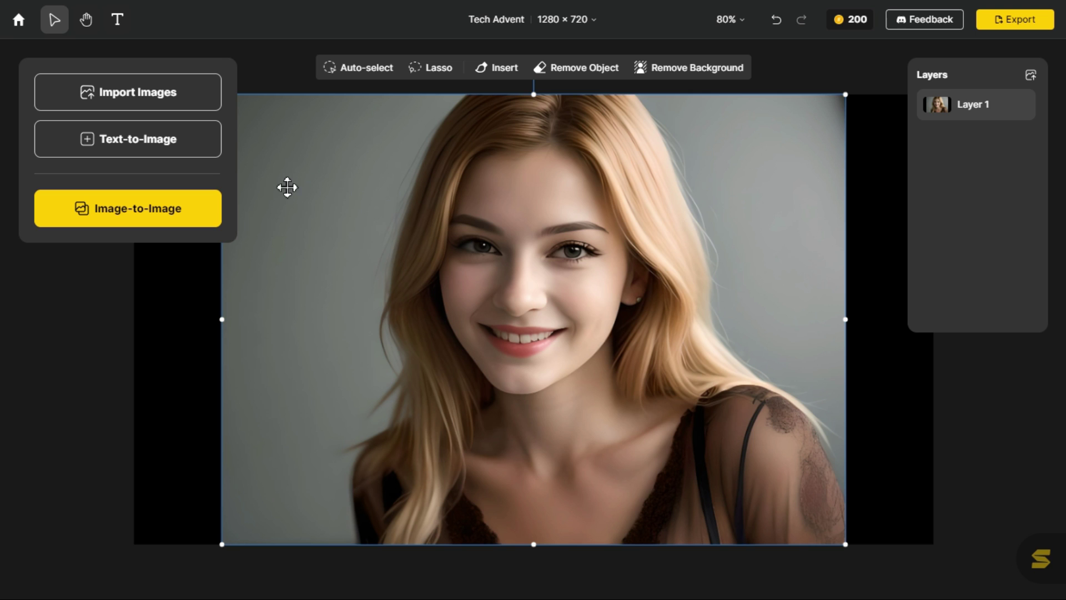
Open Image-to-Image and browse the styles, keeping Realistic at 0.8 structure match
click(133, 222)
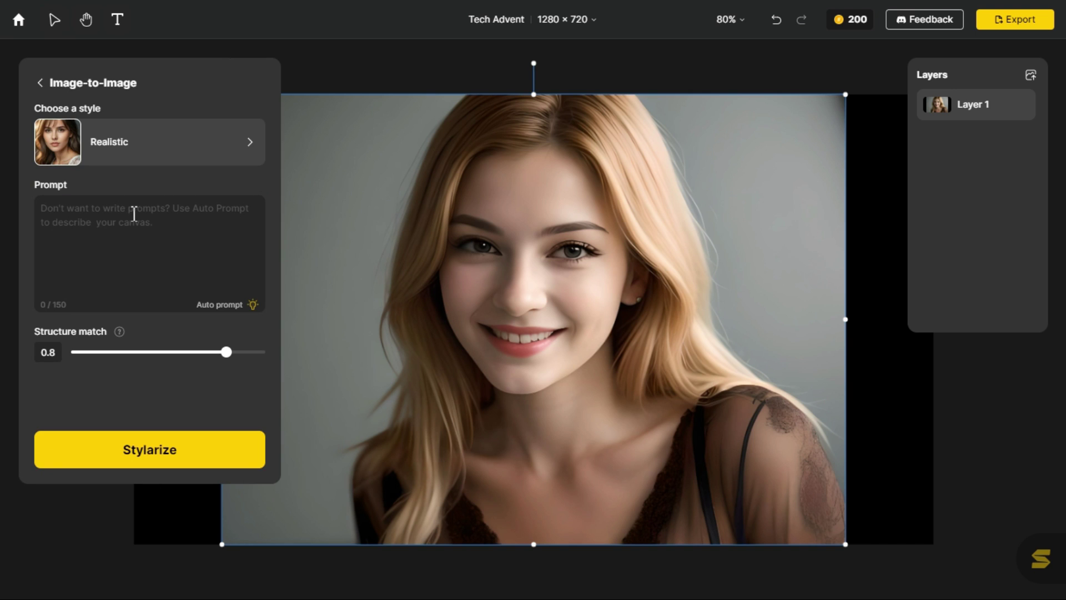
click(237, 147)
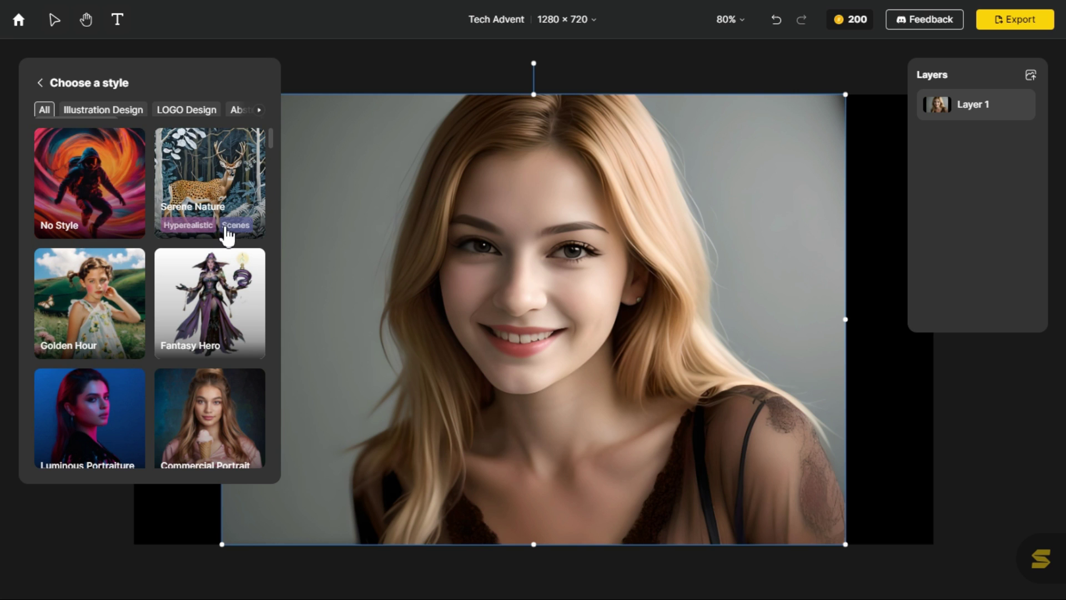
scroll(226, 238, down, 5)
scroll(226, 238, down, 10)
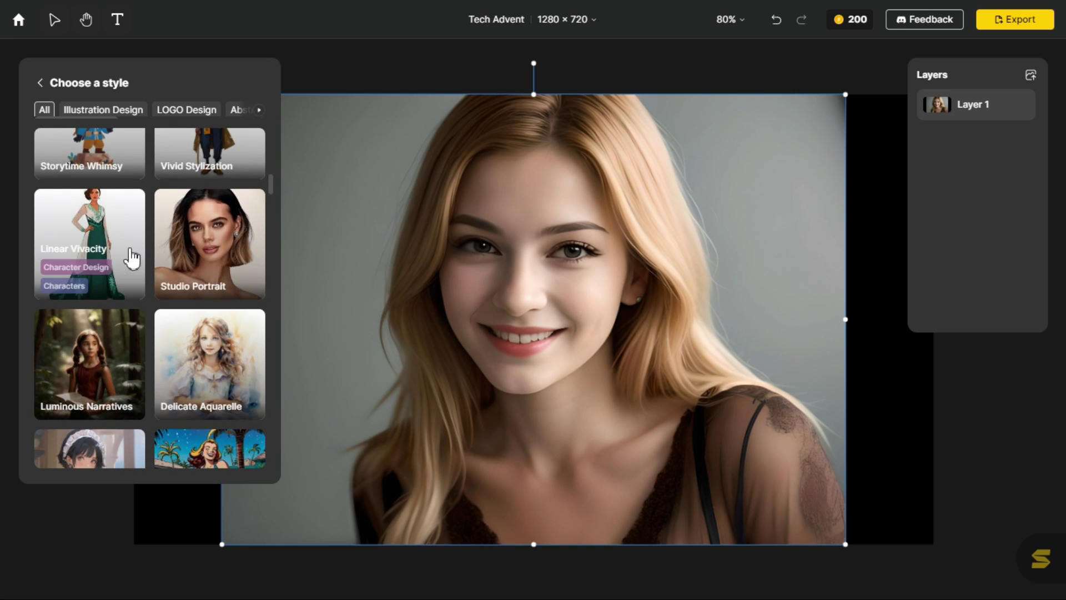
scroll(178, 238, down, 3)
scroll(132, 271, down, 6)
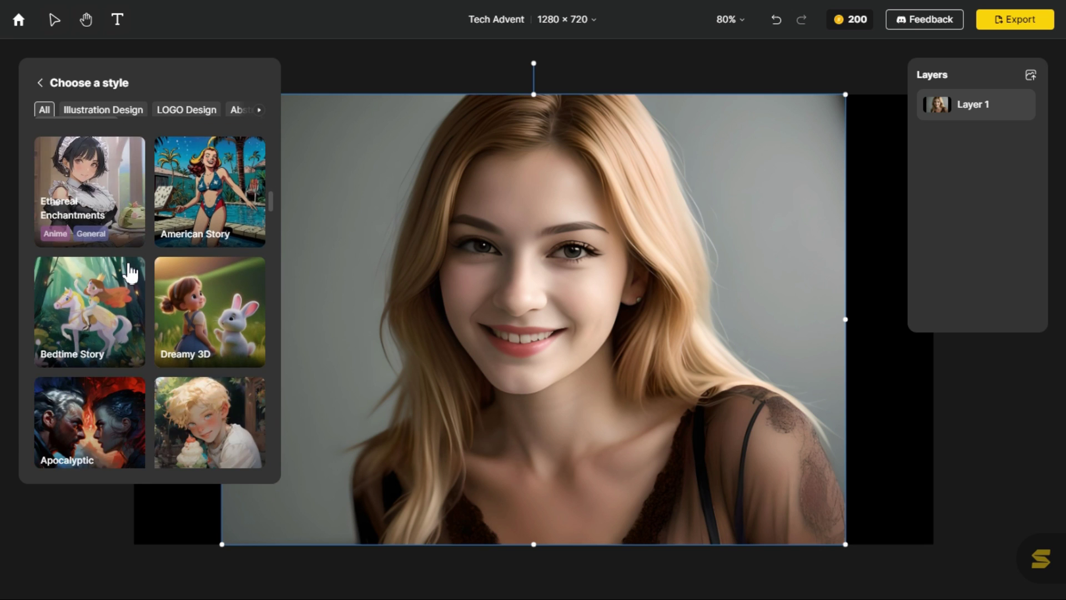
scroll(128, 267, up, 15)
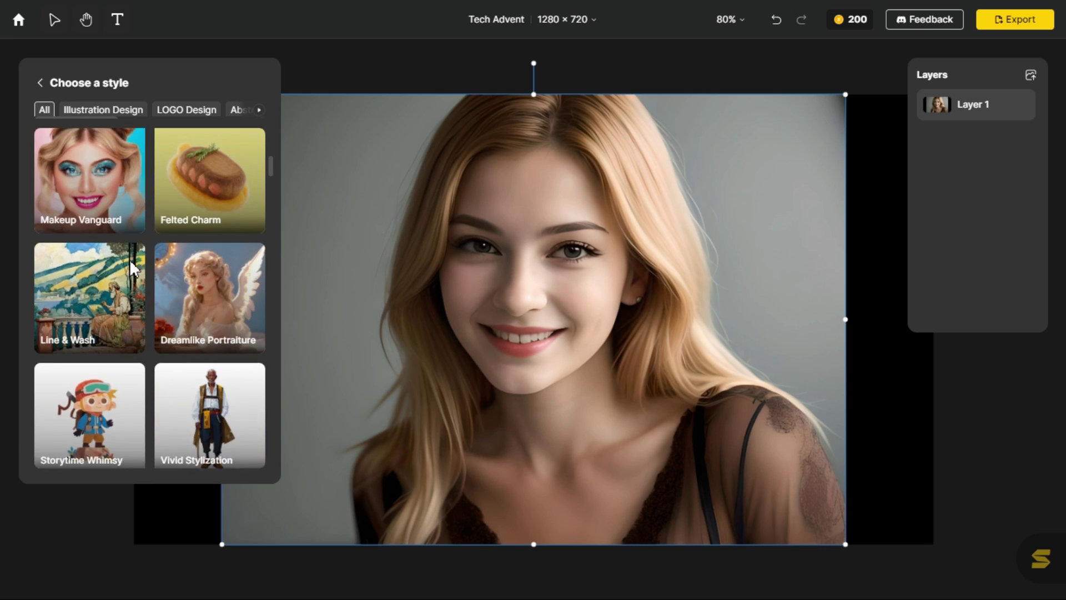
click(40, 84)
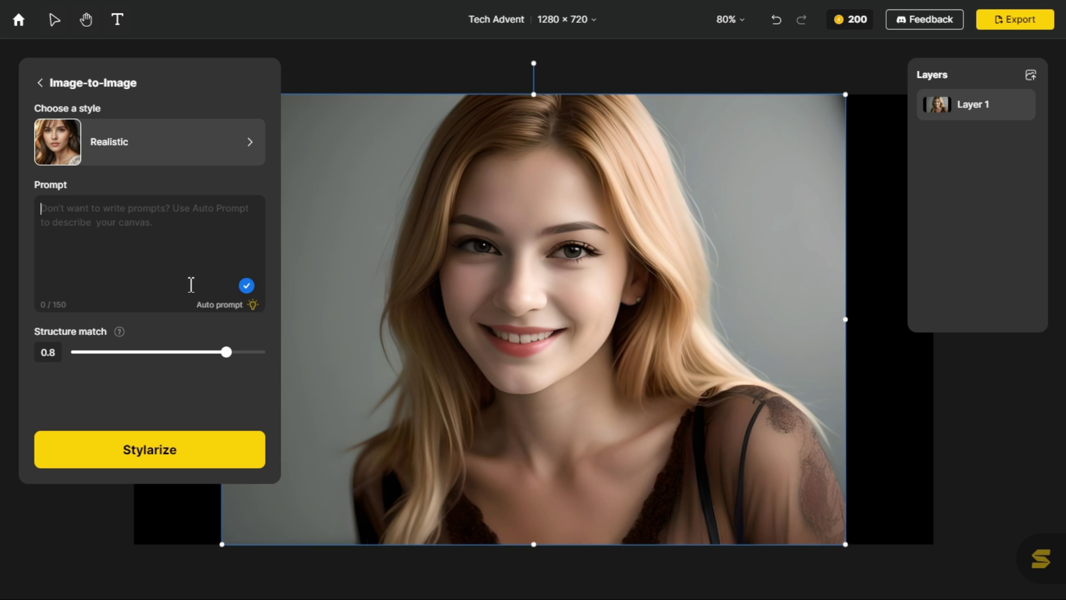
Auto-generate a prompt describing a blonde woman in a black shirt on a gray backdrop
click(219, 306)
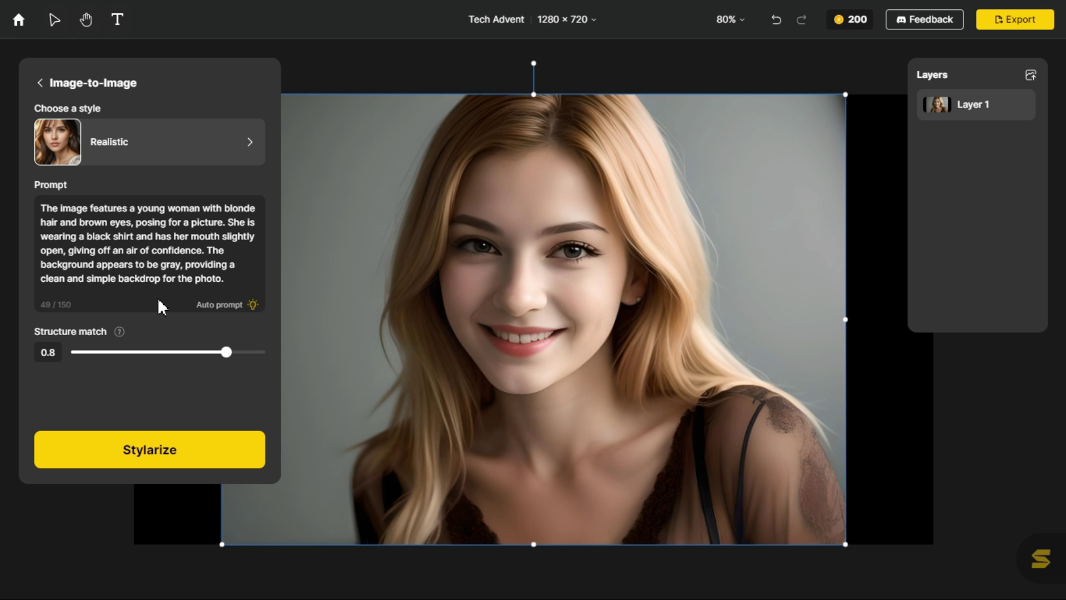
drag(46, 208, 223, 282)
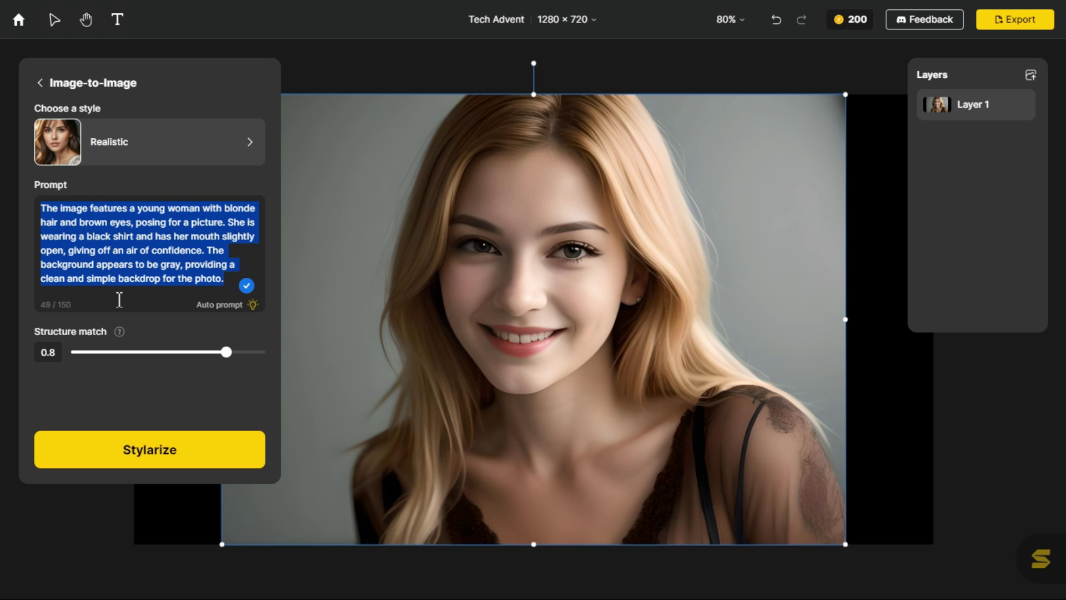
click(119, 299)
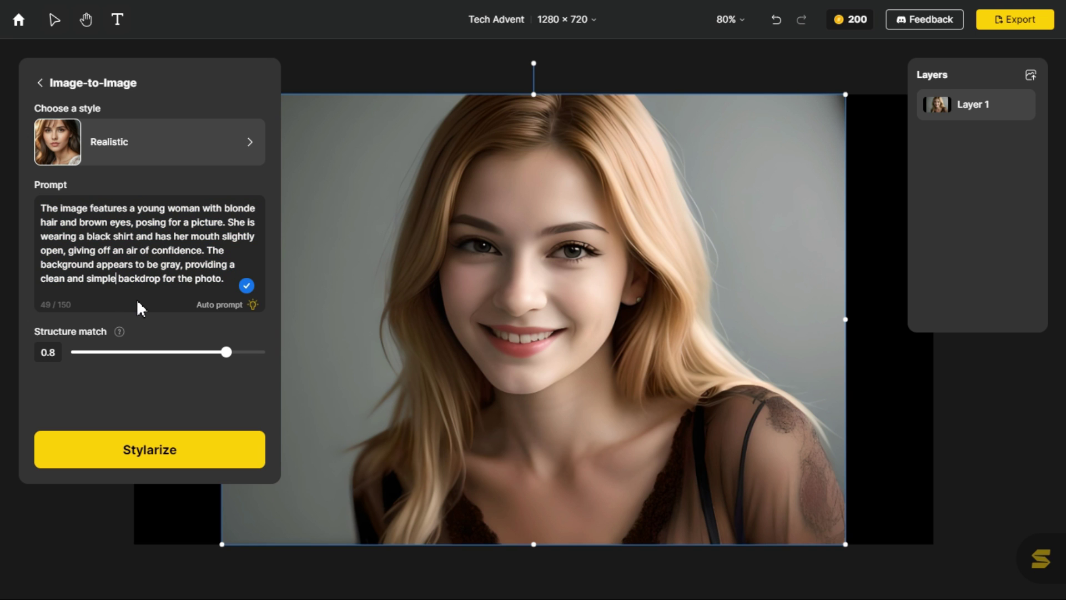
Choose the Innocent Cutie style for the Image-to-Image restyle
click(237, 143)
scroll(225, 203, down, 2)
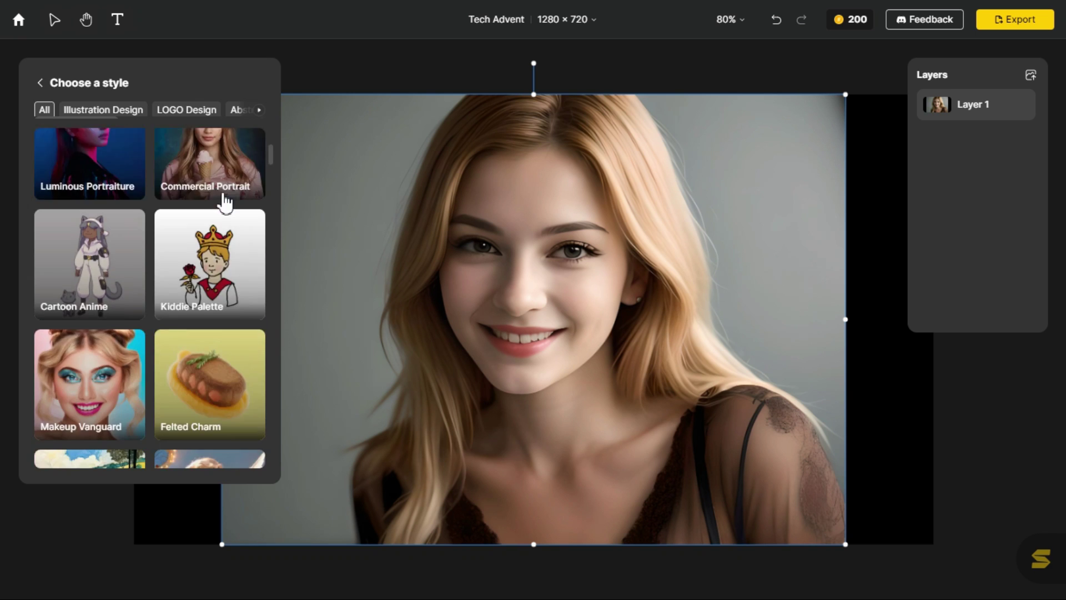
scroll(225, 202, down, 10)
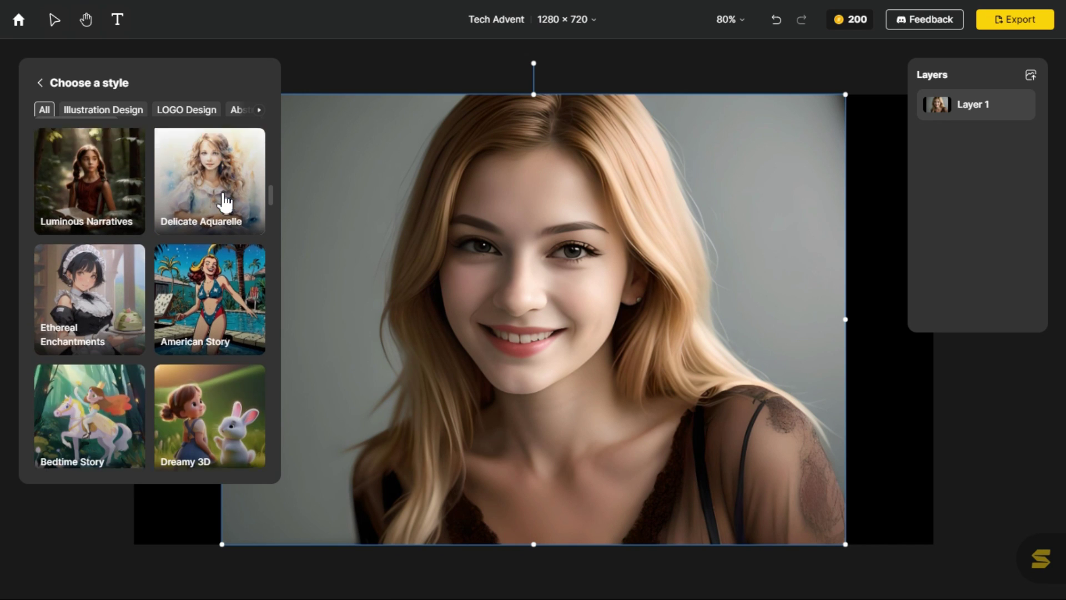
scroll(225, 203, down, 4)
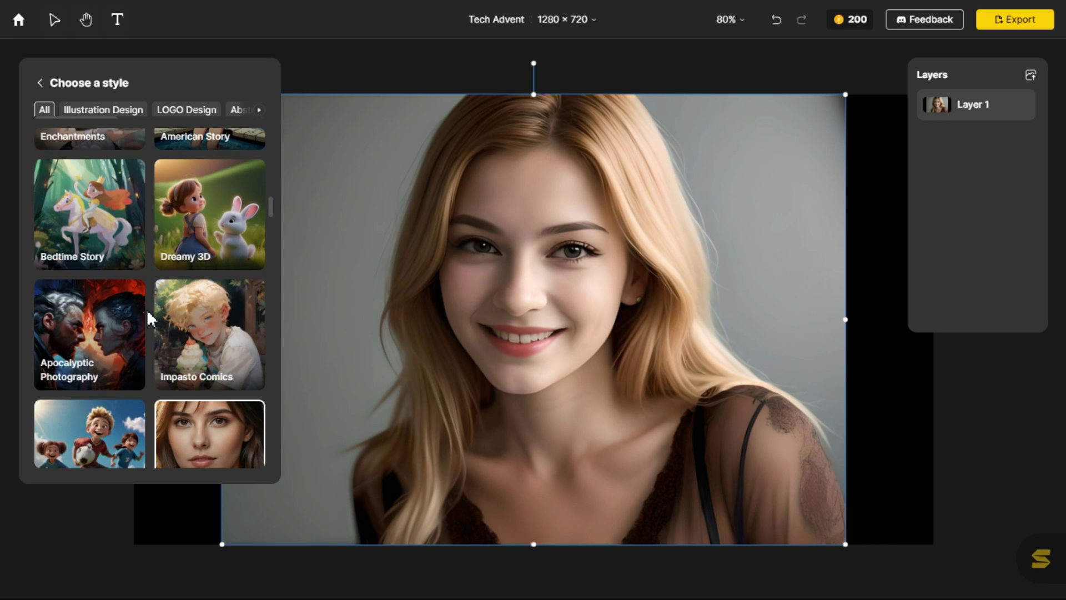
scroll(147, 321, down, 2)
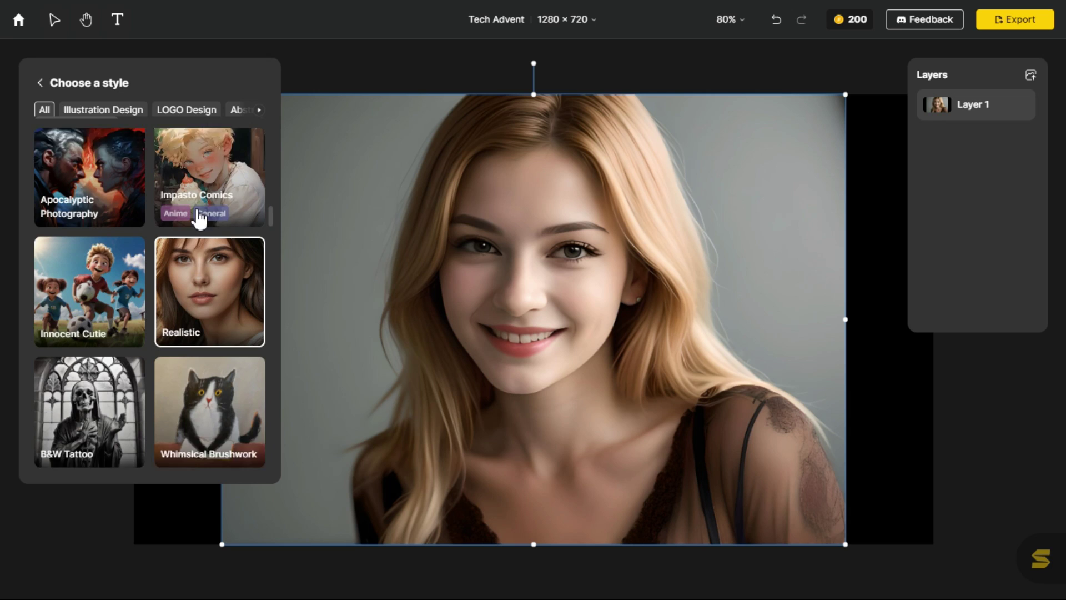
scroll(199, 219, down, 1)
click(81, 242)
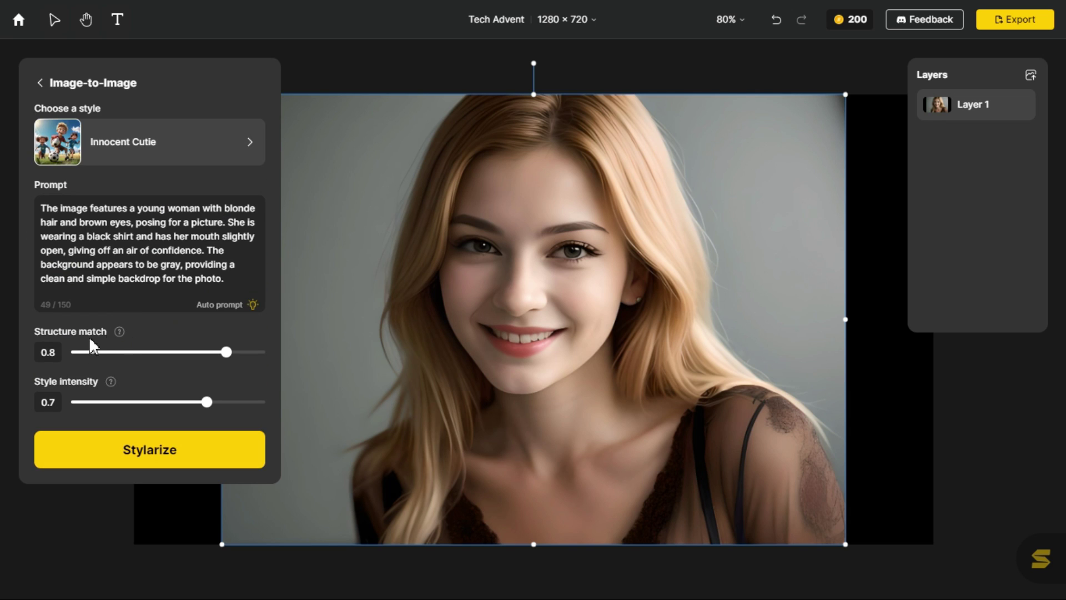
Set structure match to 1 and style intensity to 0.8
mouse_move(121, 335)
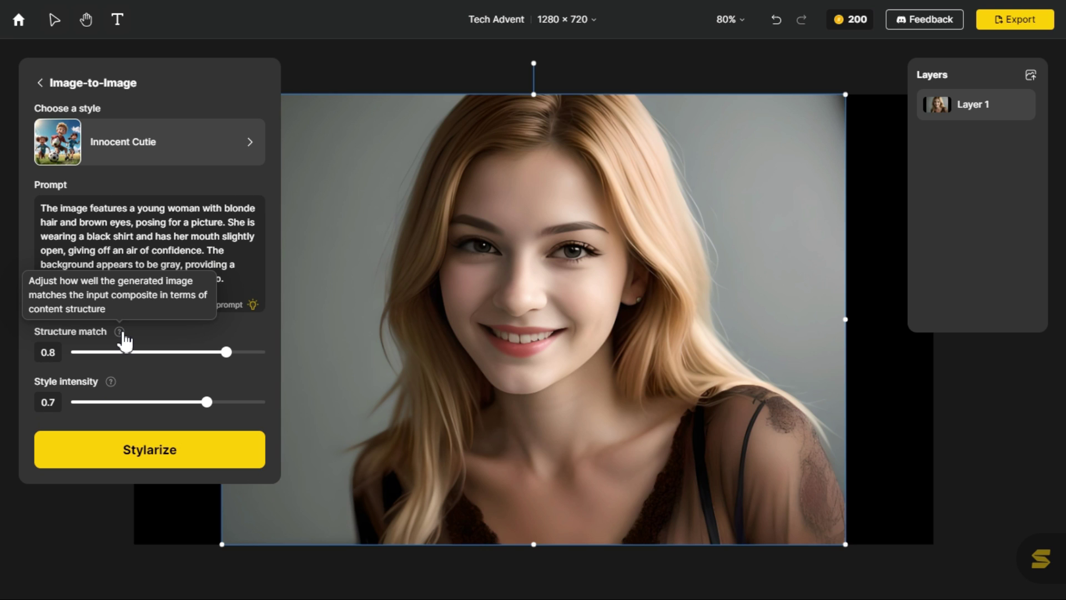
drag(227, 352, 245, 352)
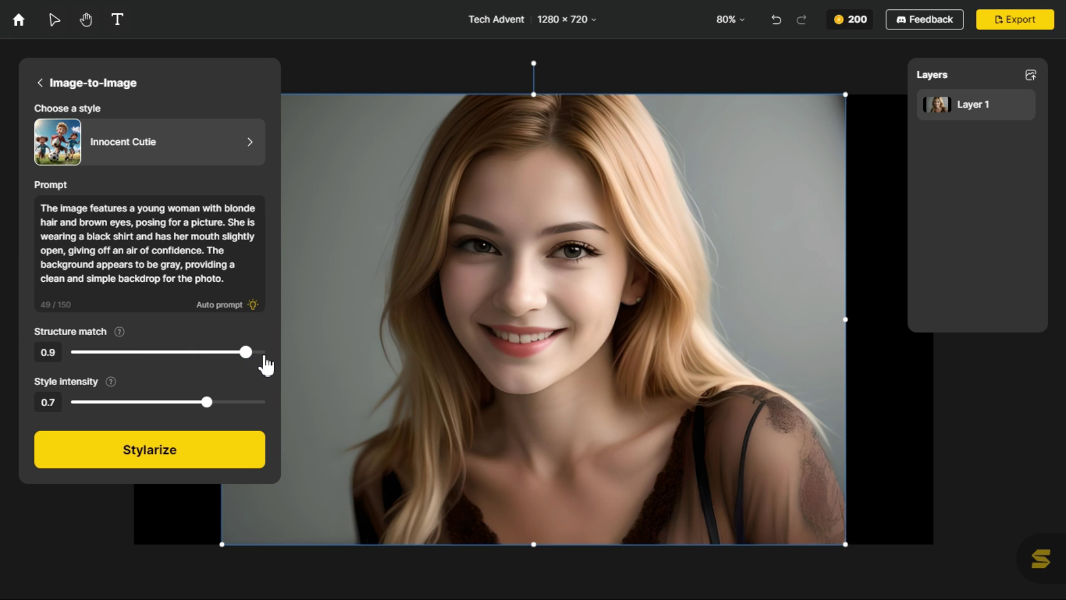
click(265, 357)
mouse_move(116, 389)
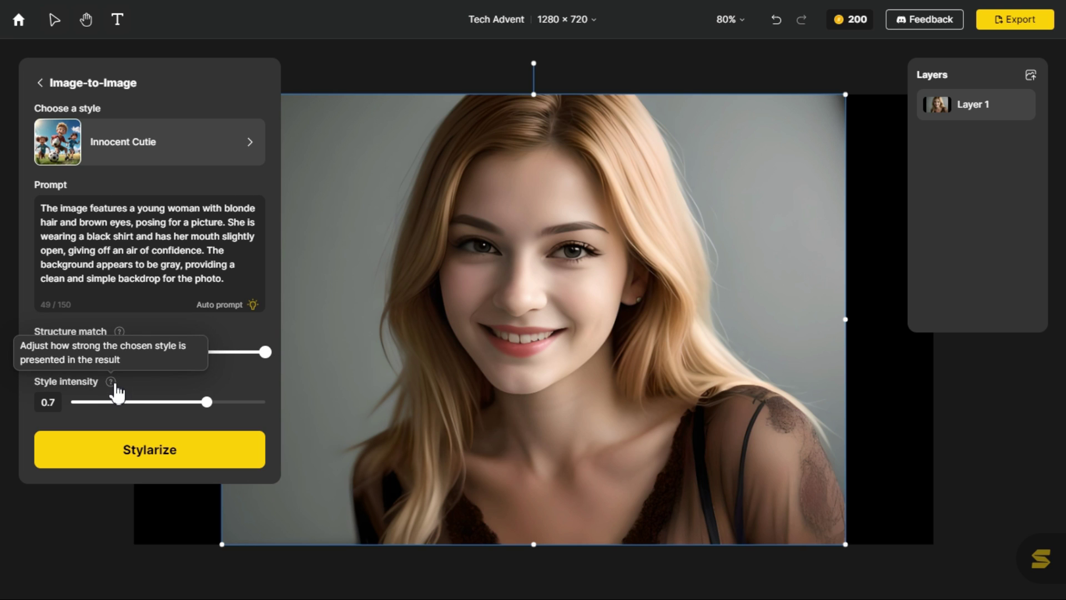
drag(210, 402, 226, 402)
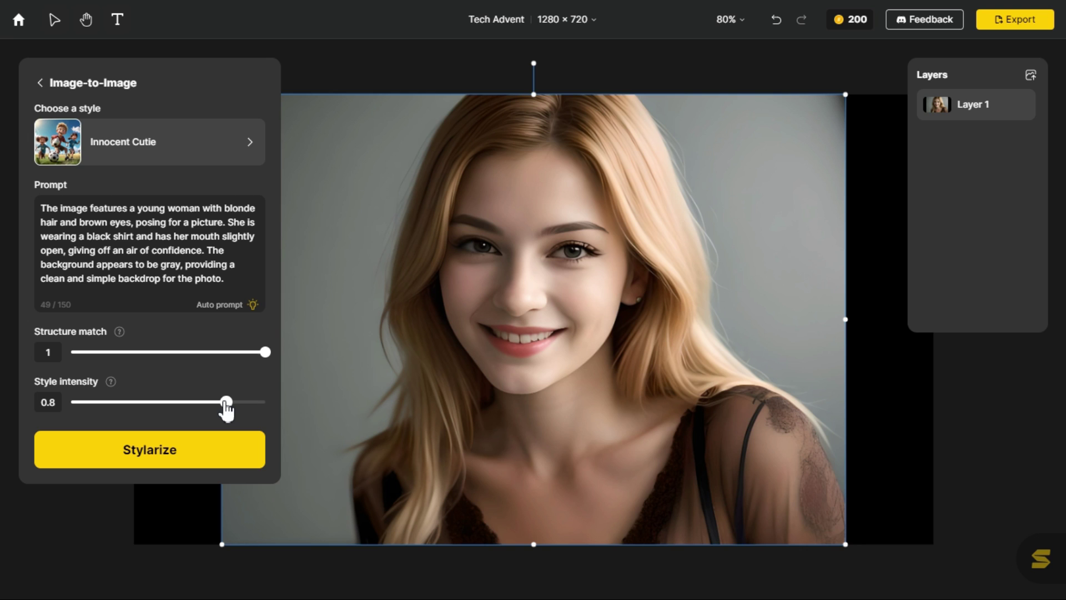
Run Stylarize twice for eight Innocent Cutie portraits and select the third one
click(160, 457)
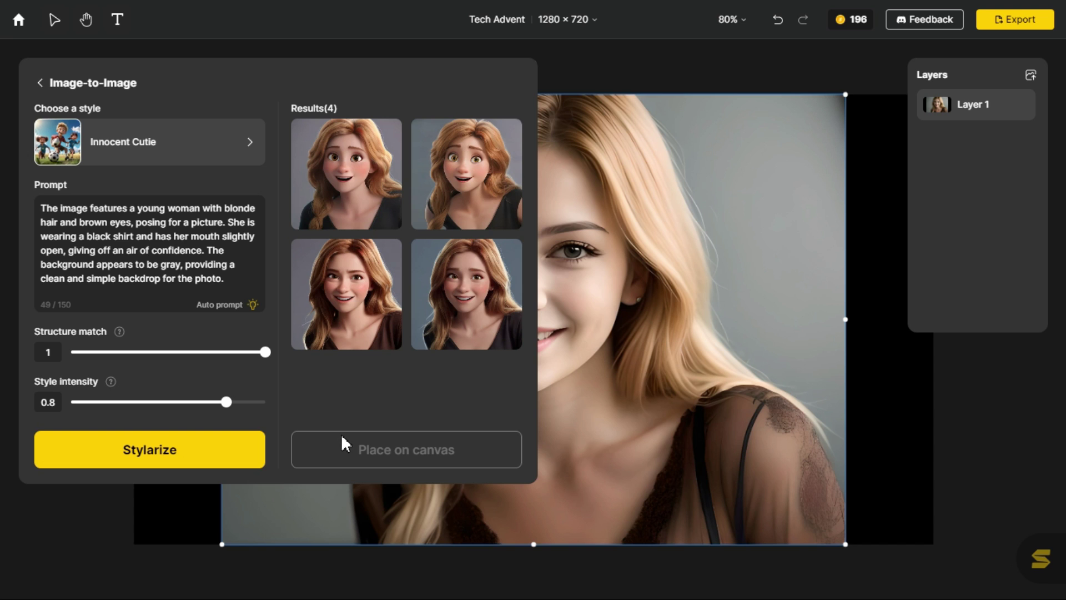
mouse_move(330, 327)
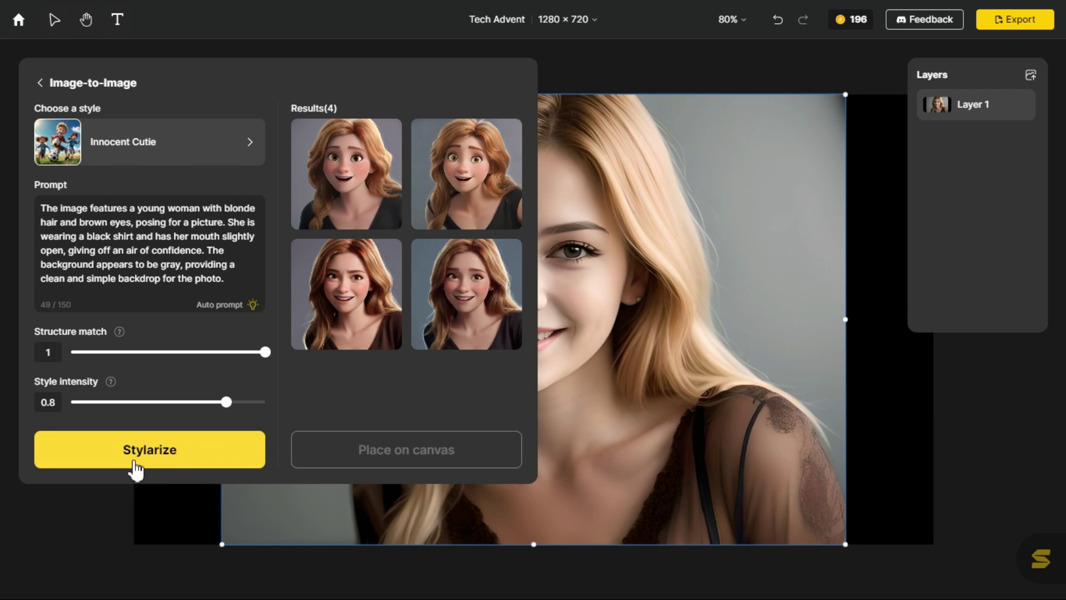
click(157, 461)
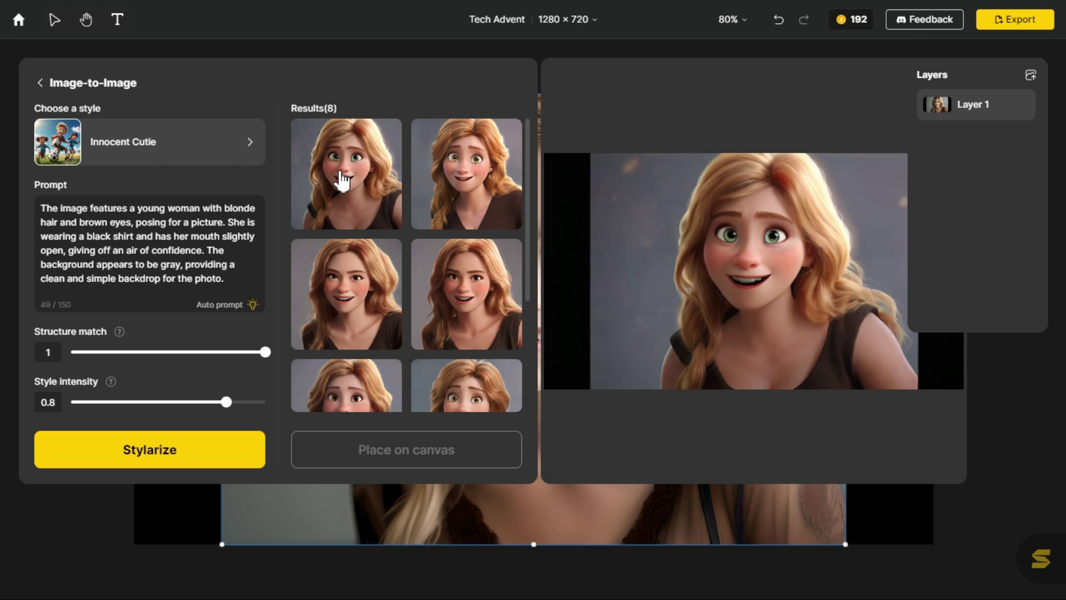
scroll(356, 239, down, 2)
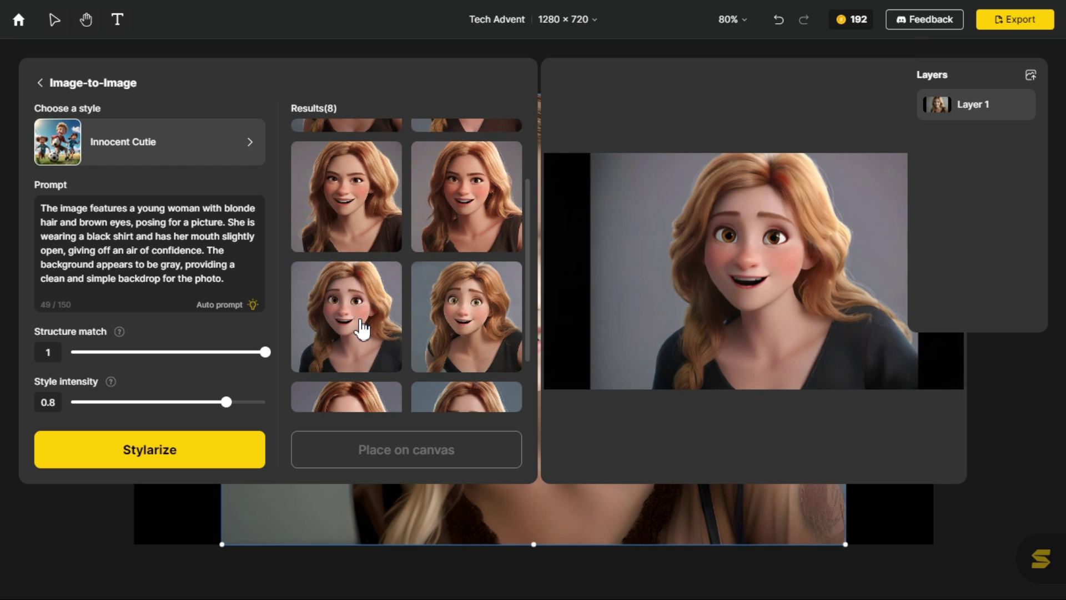
click(362, 327)
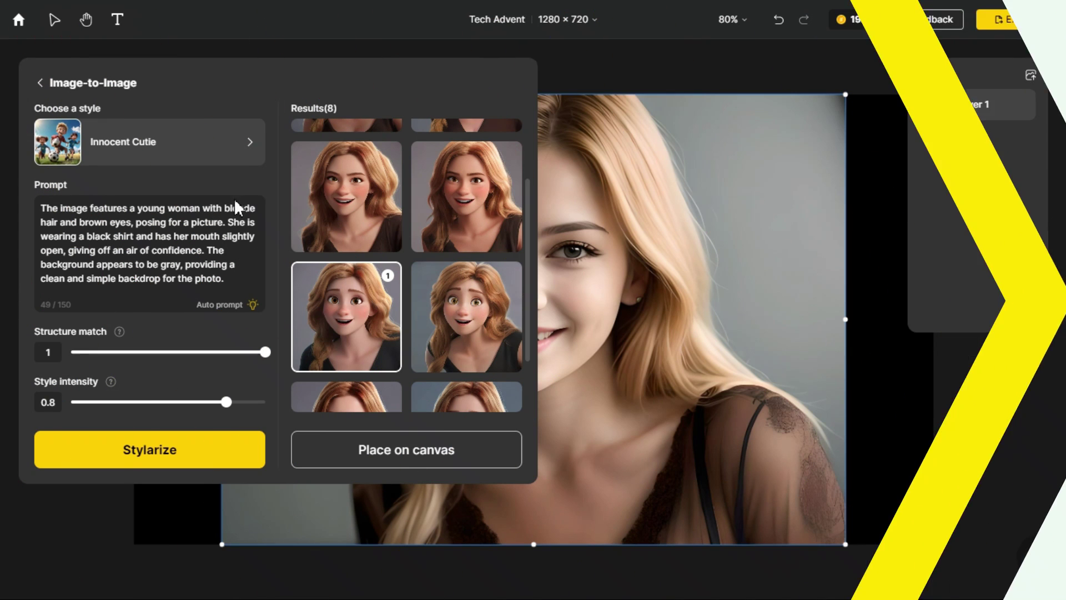
Switch the restyle to the Cartoon Anime style
click(244, 145)
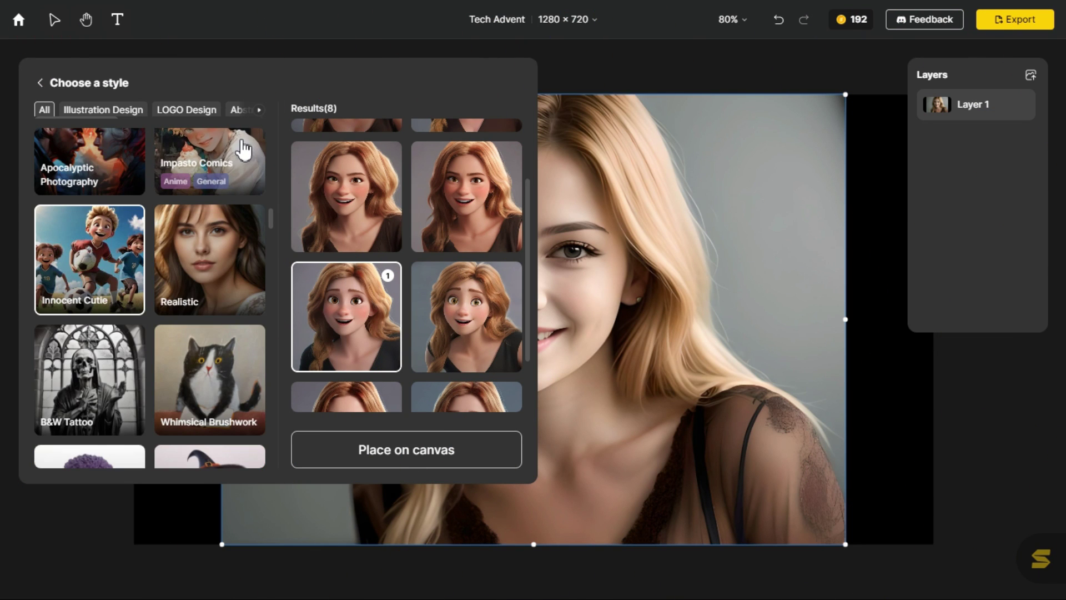
scroll(236, 205, down, 3)
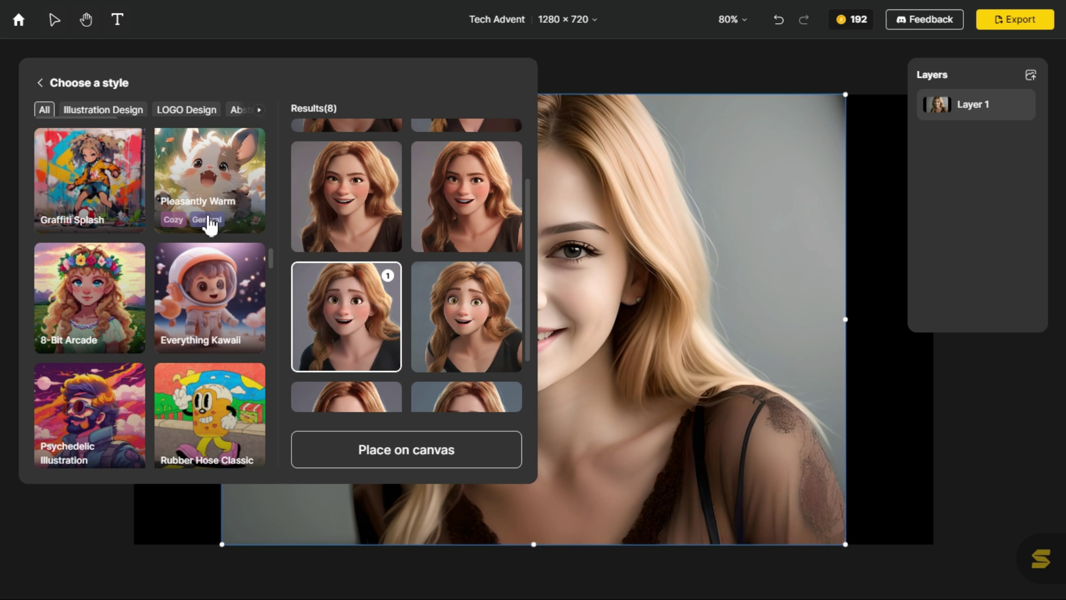
scroll(127, 273, down, 5)
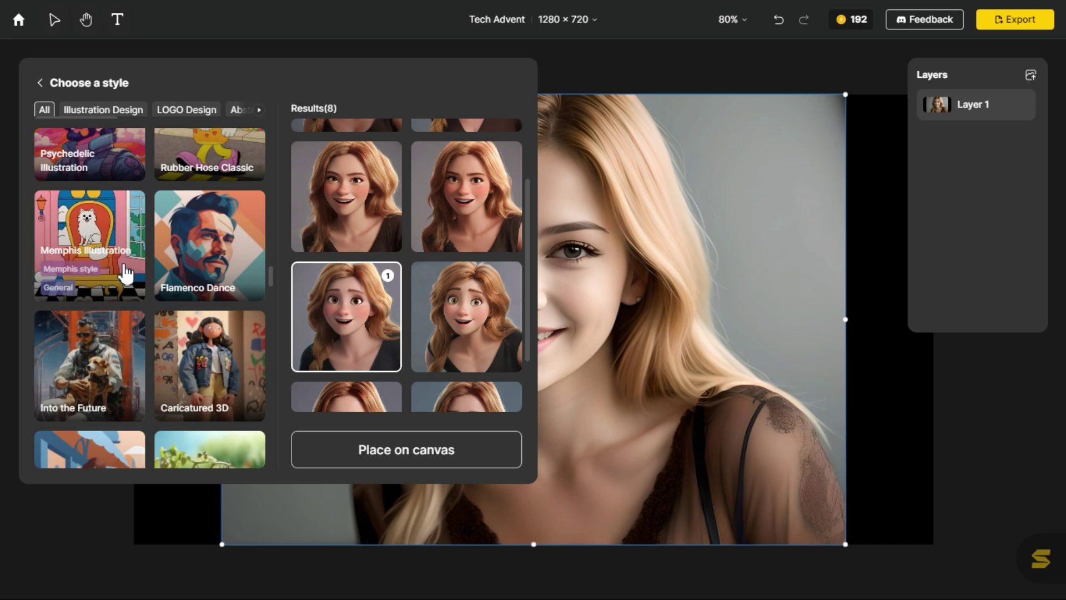
scroll(202, 335, up, 10)
scroll(139, 294, down, 4)
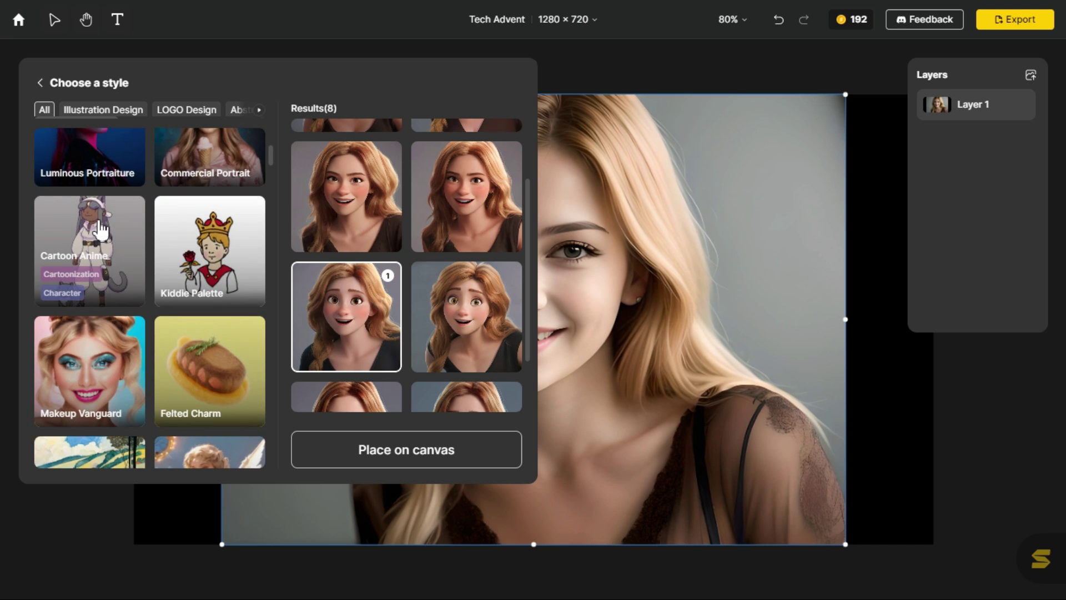
click(101, 228)
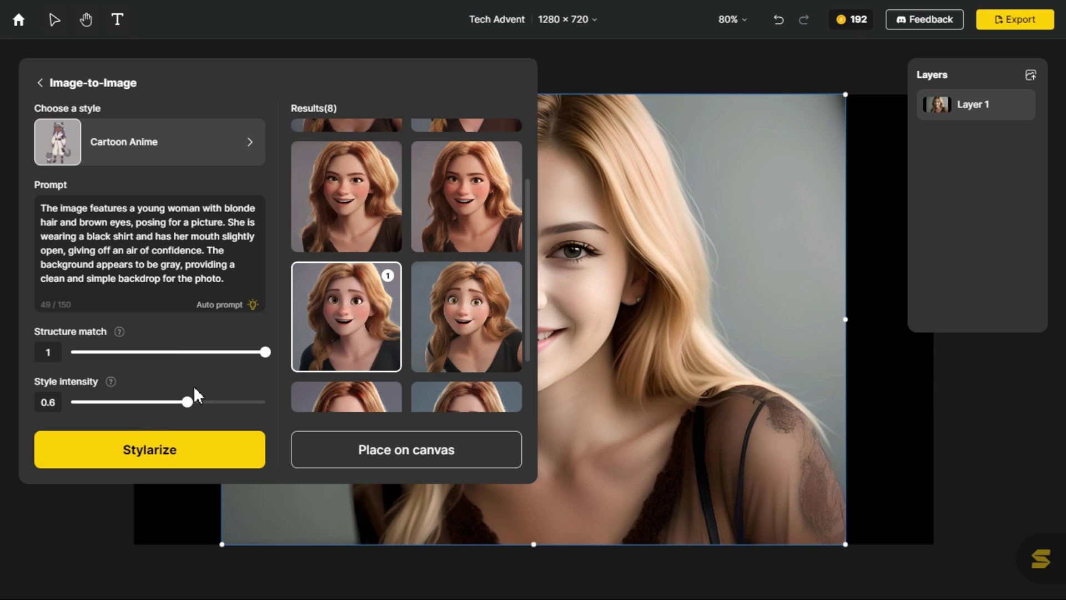
Raise style intensity to 0.8 and generate four yellow-haired Cartoon Anime portraits
drag(190, 404, 207, 405)
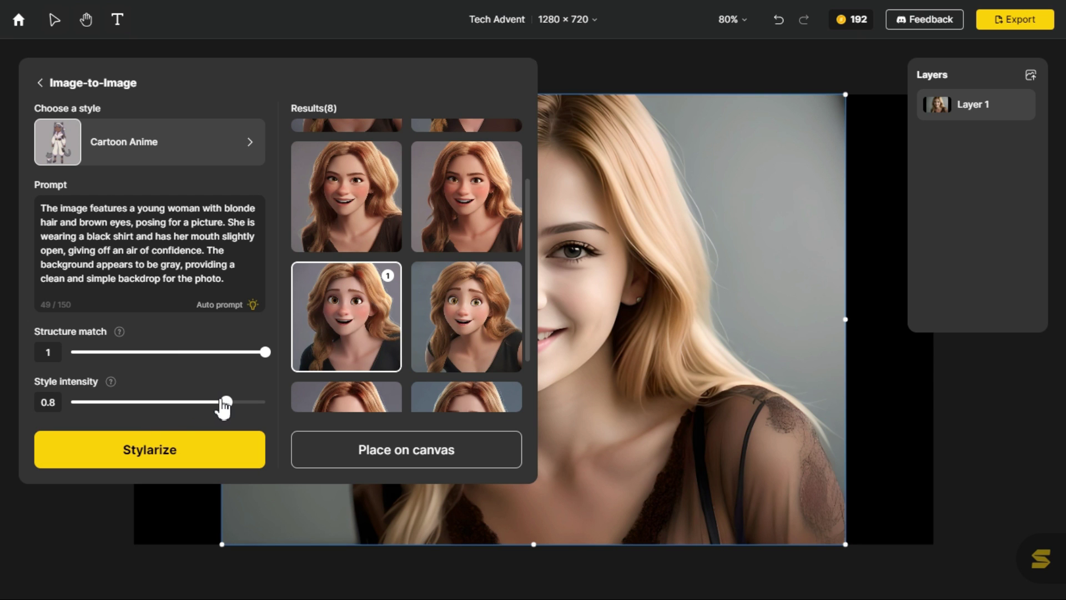
click(146, 449)
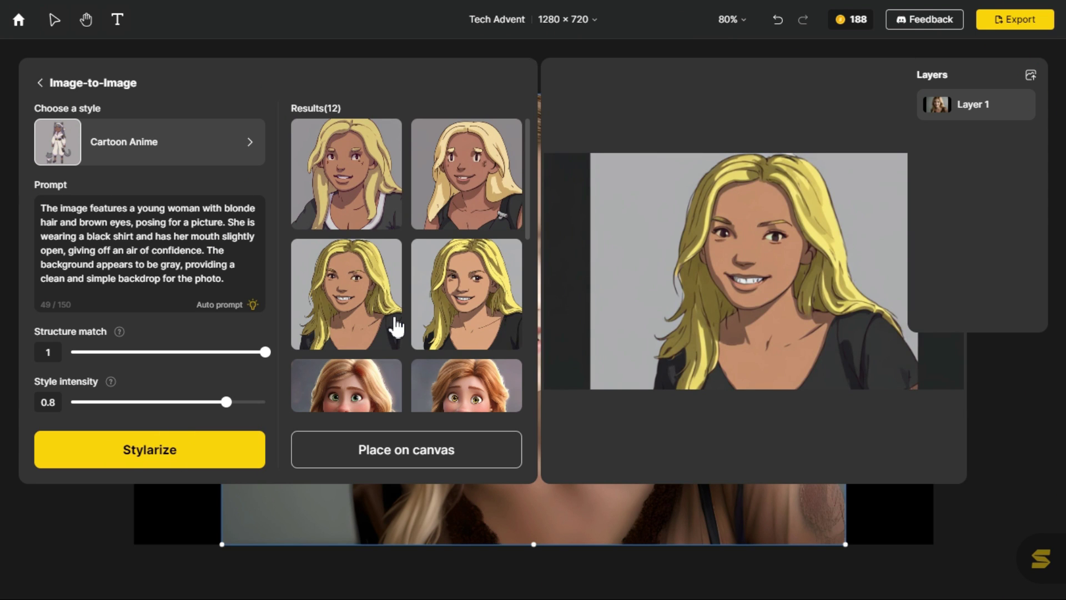
click(478, 322)
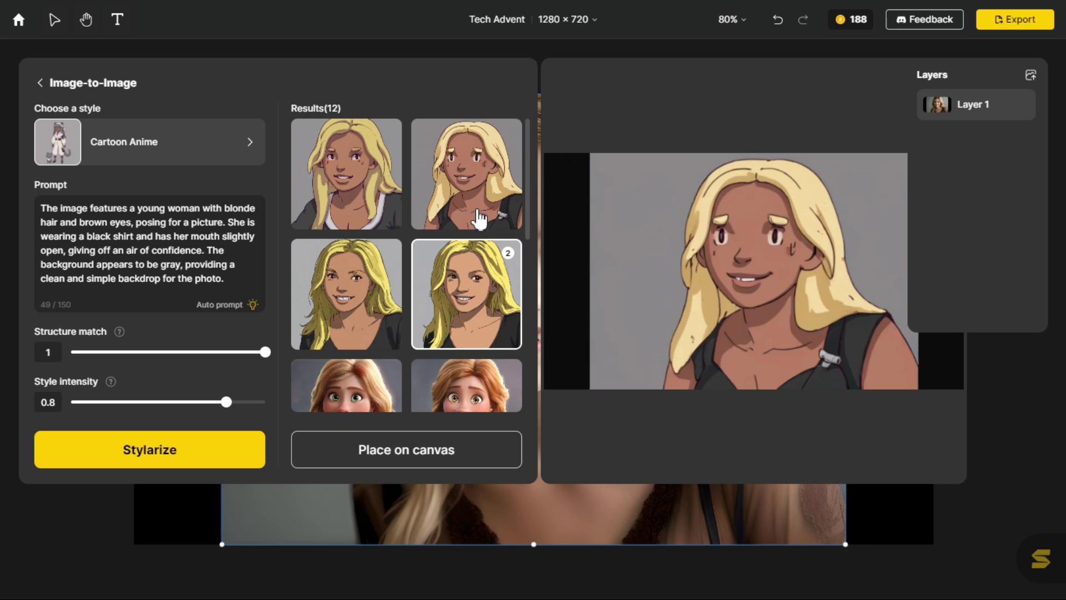
click(491, 280)
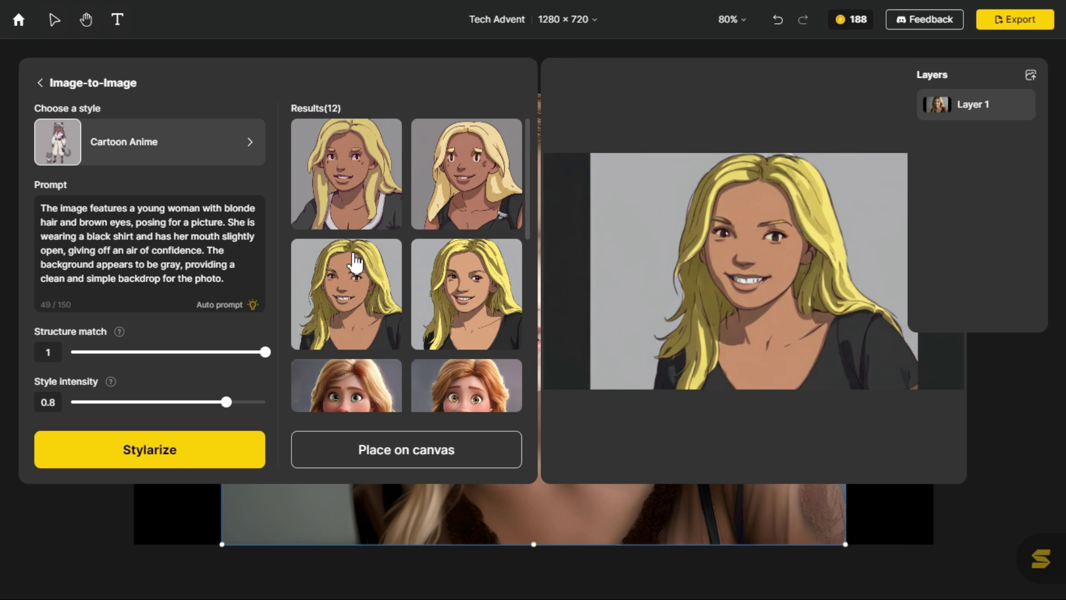
scroll(327, 297, down, 3)
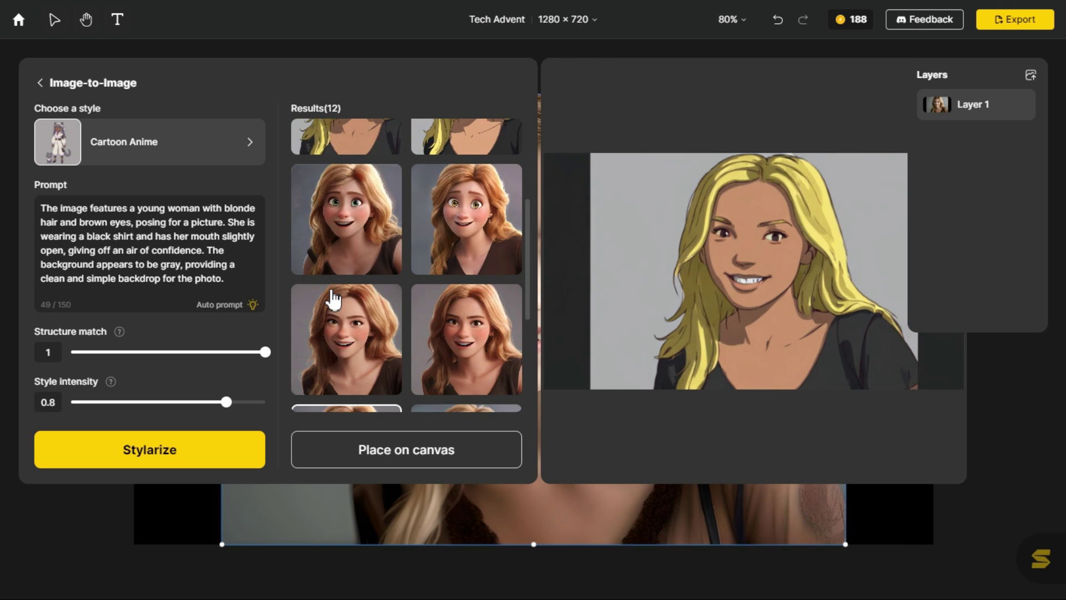
Choose the Studio Portrait style with style intensity 0.7
click(219, 149)
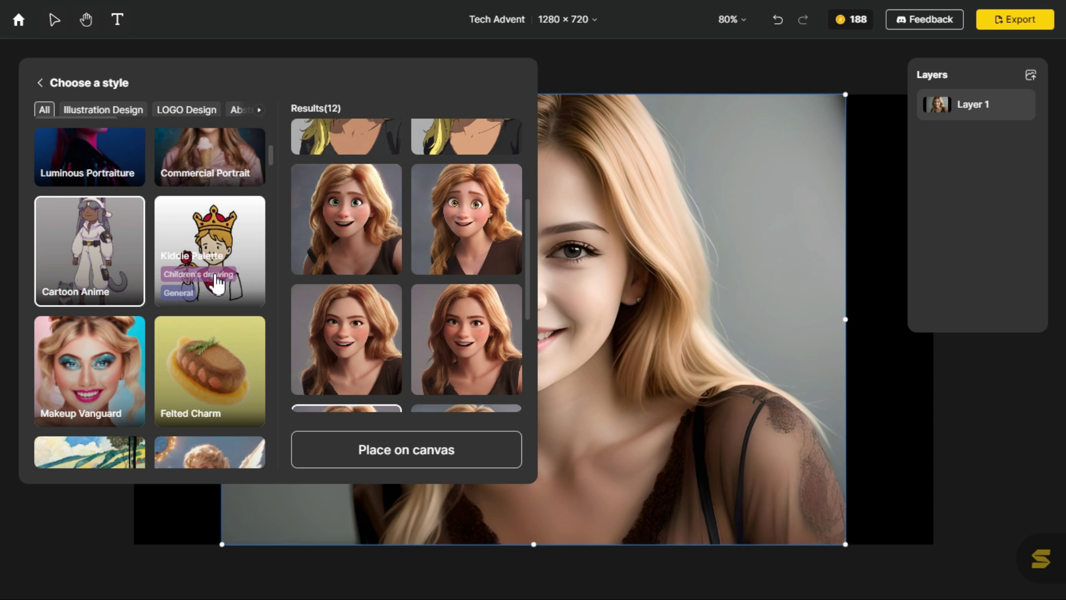
scroll(218, 283, down, 3)
scroll(218, 283, down, 3)
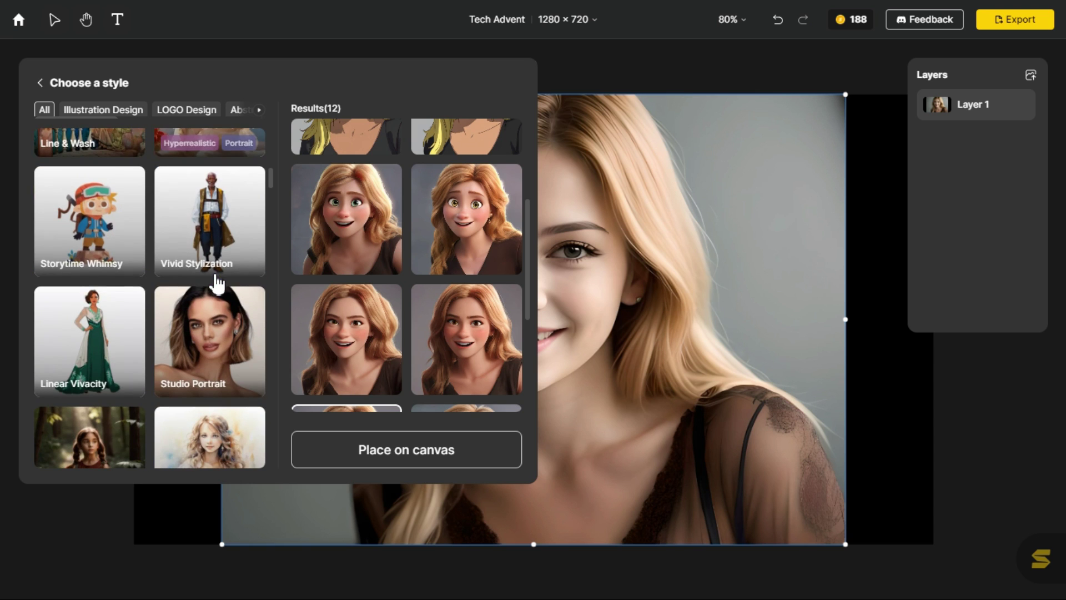
click(191, 333)
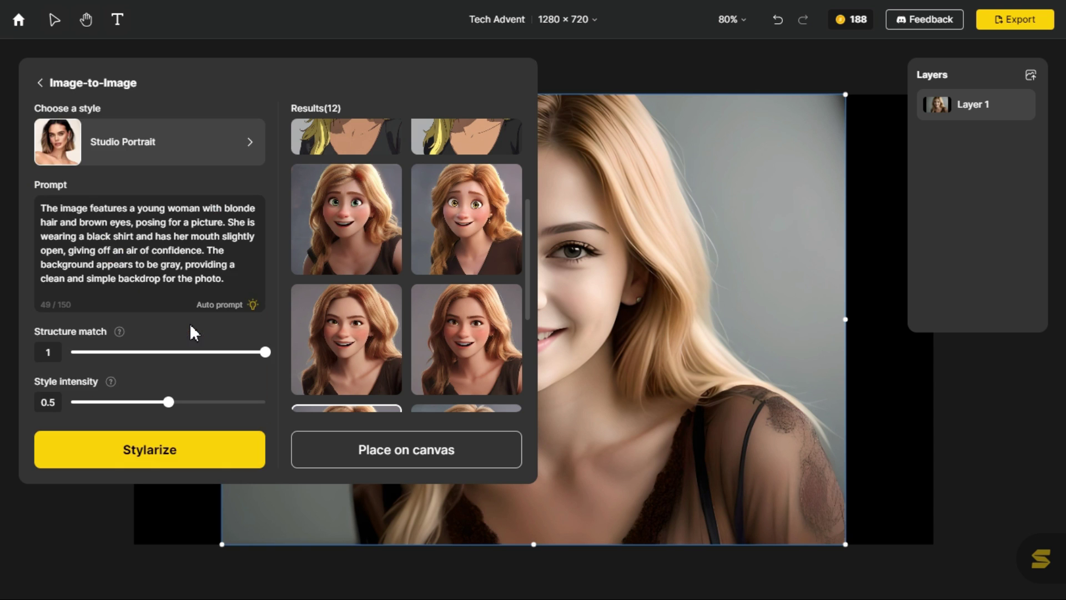
drag(169, 402, 206, 403)
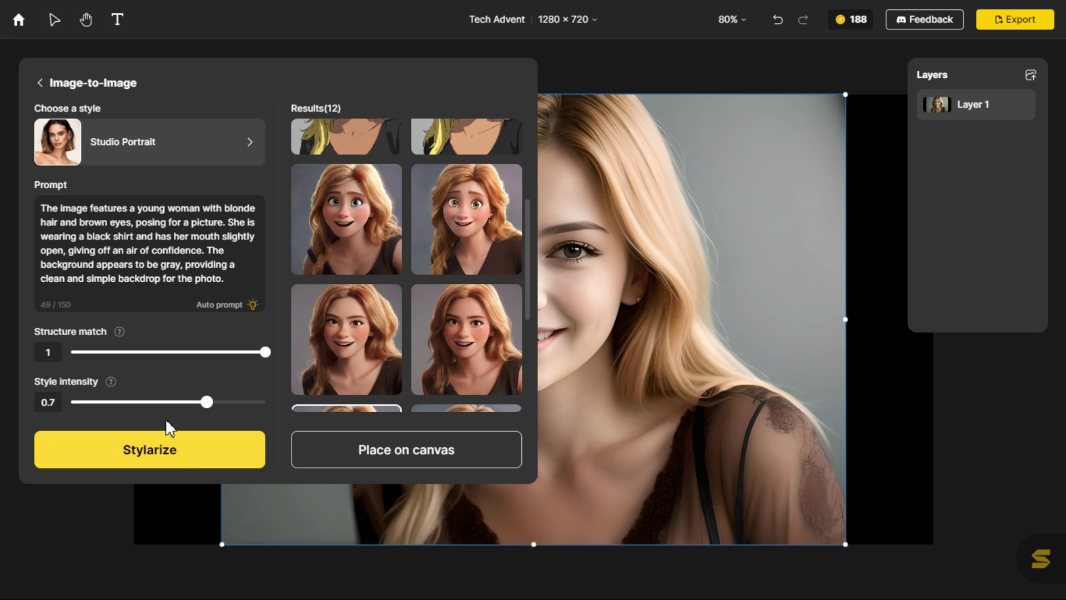
Auto-rewrite the prompt, generate four red-lipstick portraits, and select the third
click(220, 302)
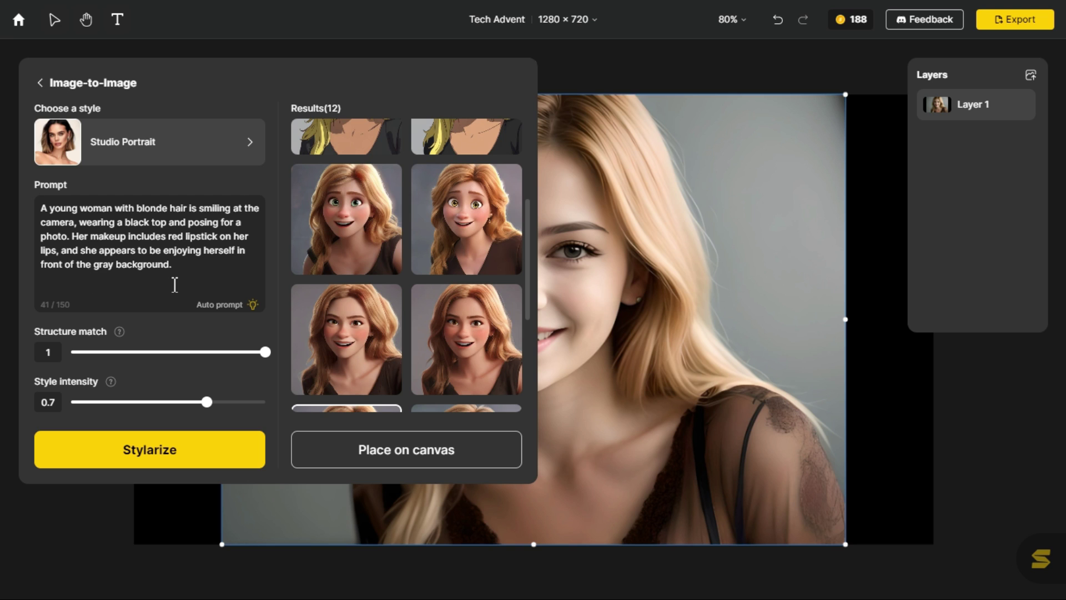
click(160, 457)
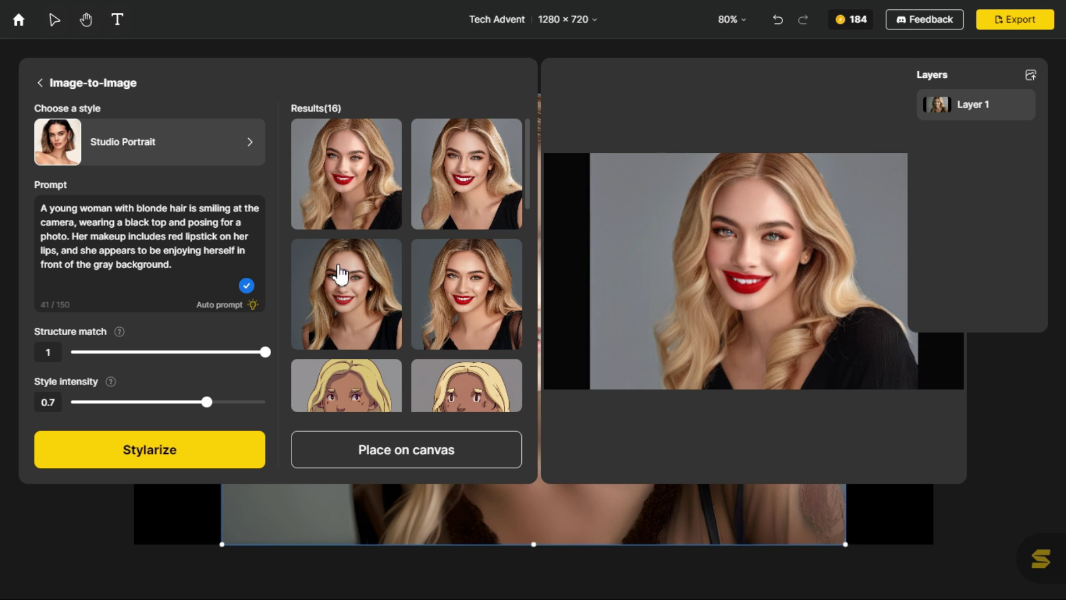
click(340, 290)
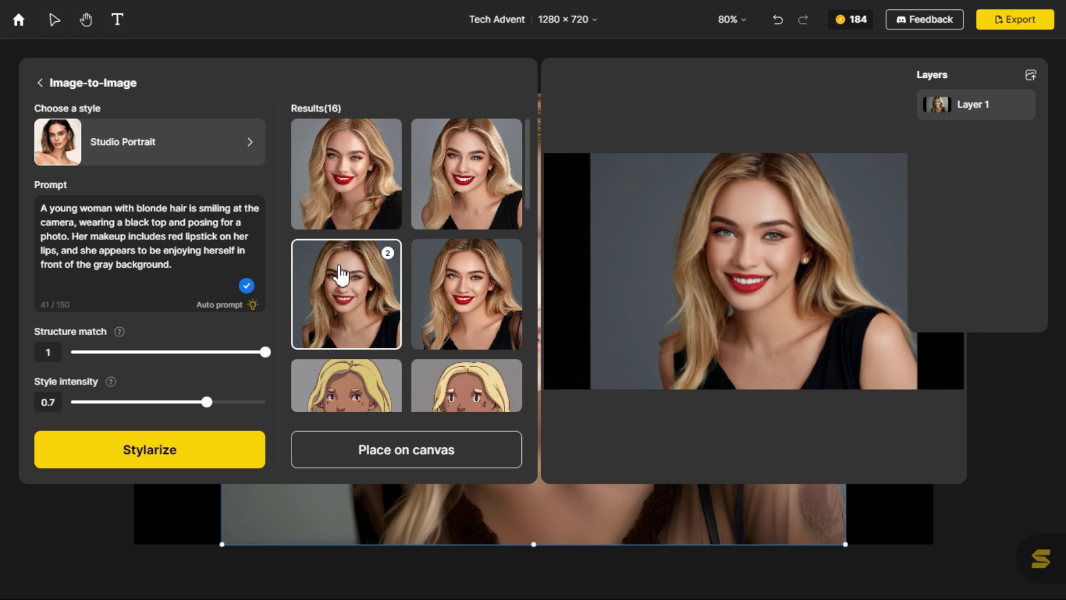
Generate four Dreamy 3D versions of the portrait
click(248, 143)
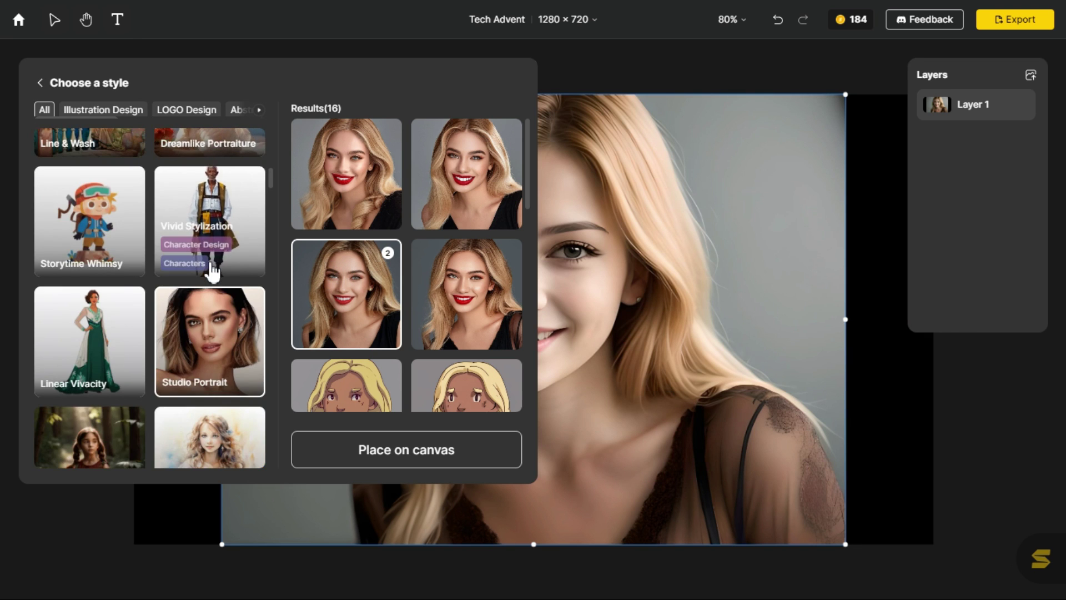
scroll(209, 261, up, 5)
scroll(205, 238, down, 10)
scroll(203, 235, down, 2)
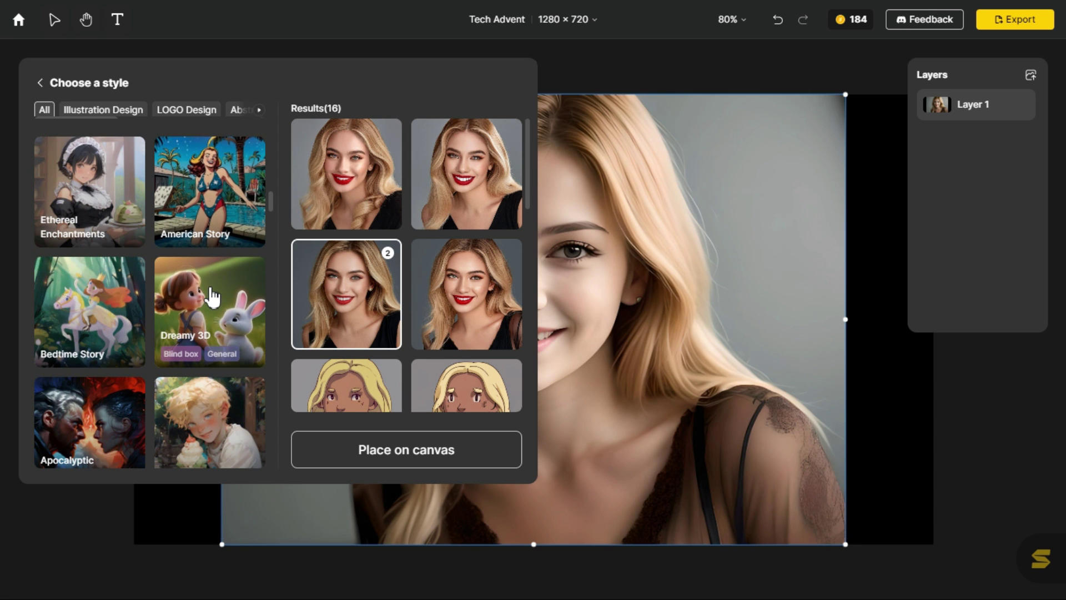
click(212, 297)
click(176, 454)
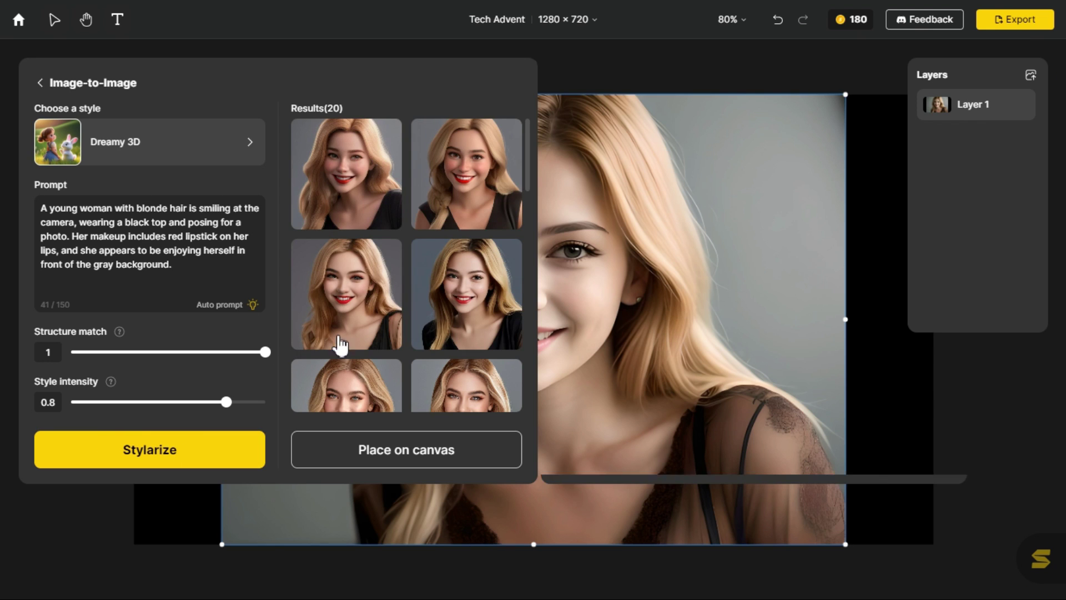
Select the third Dreamy 3D result plus another restyle and place them as Layers 2–5
mouse_move(357, 314)
mouse_move(436, 293)
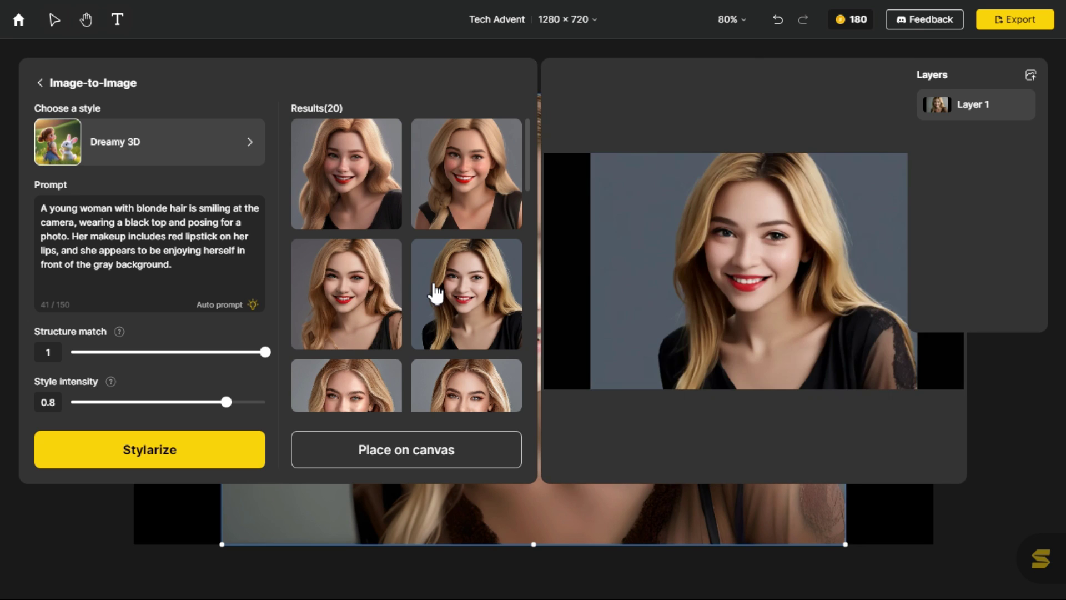
mouse_move(452, 186)
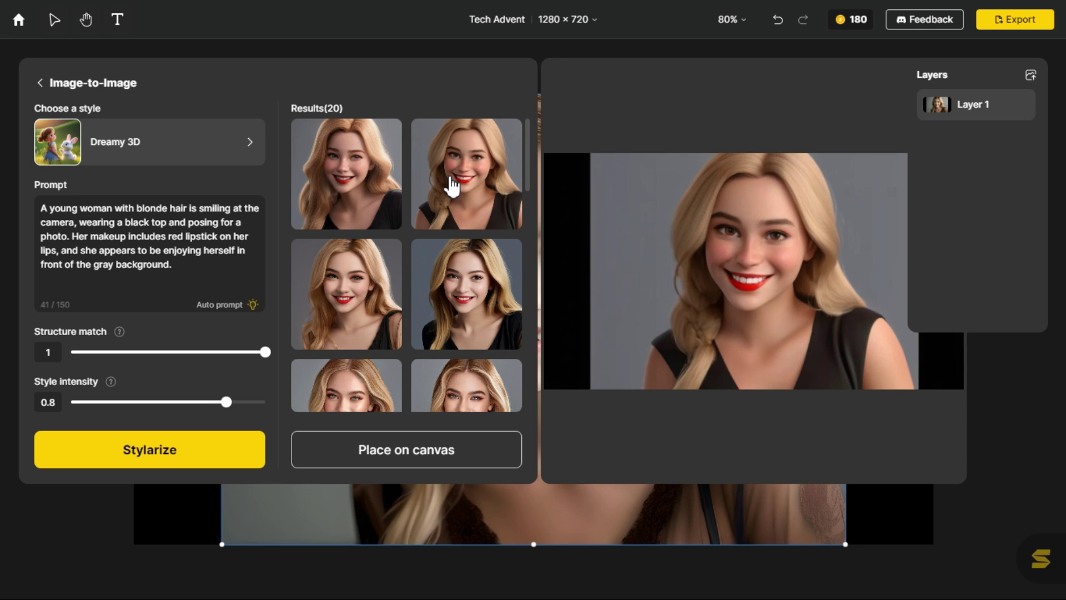
mouse_move(376, 179)
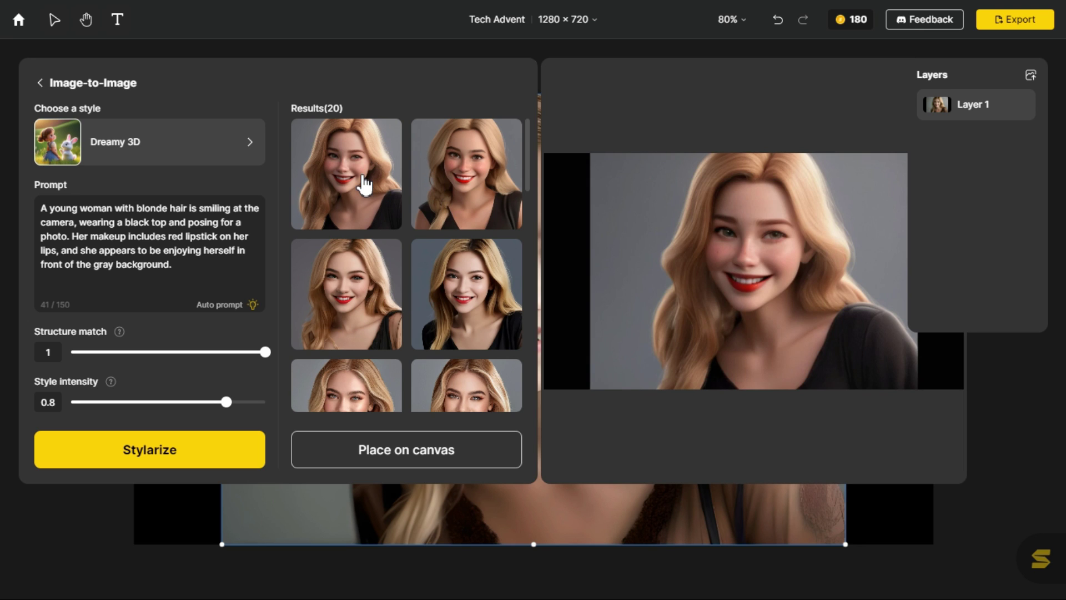
mouse_move(356, 292)
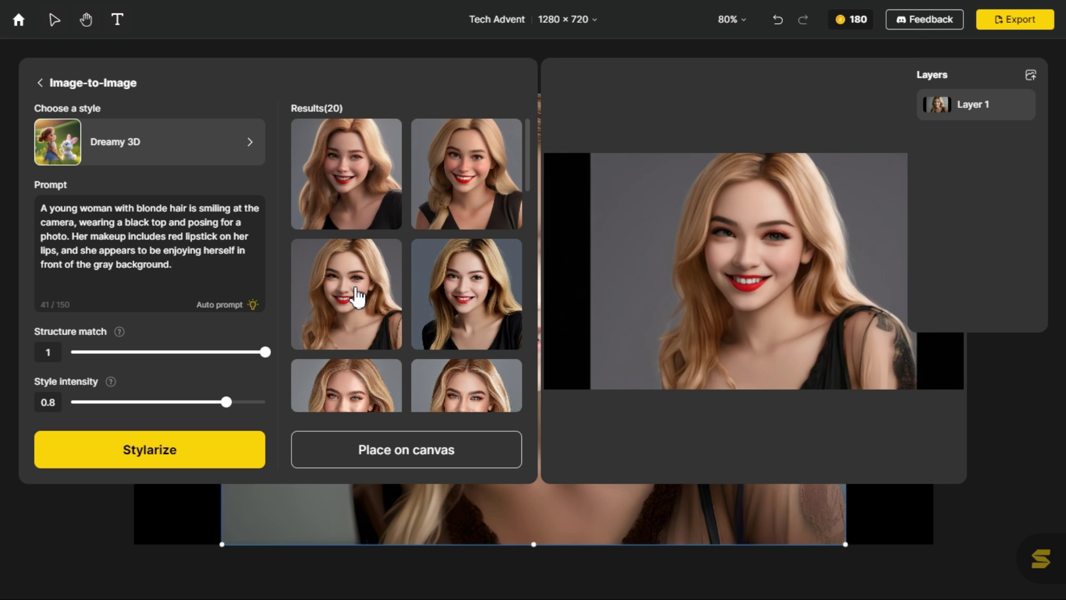
click(356, 292)
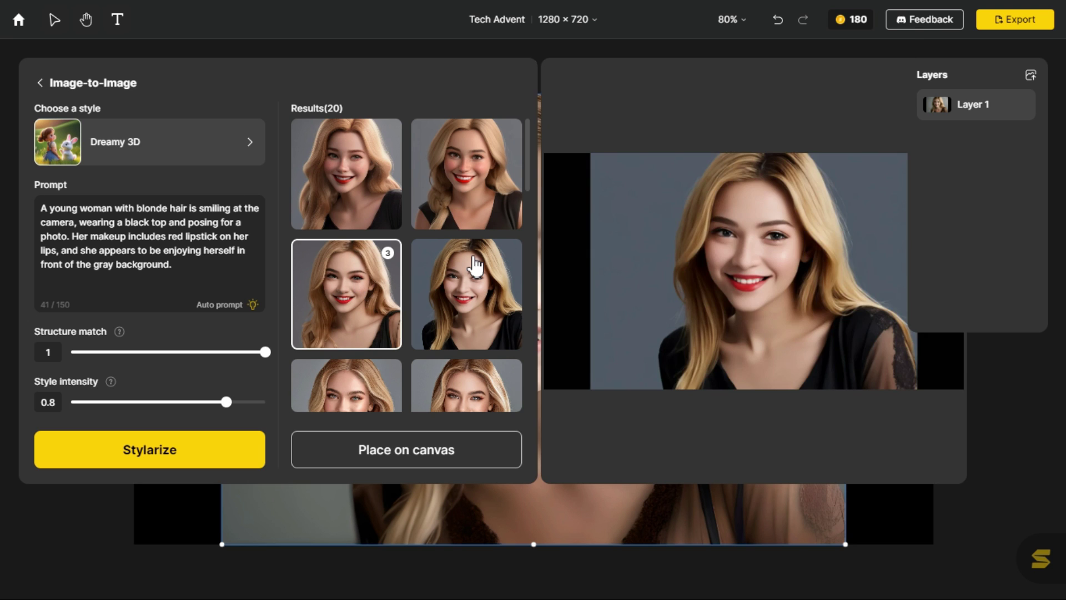
scroll(476, 269, down, 2)
scroll(498, 257, down, 2)
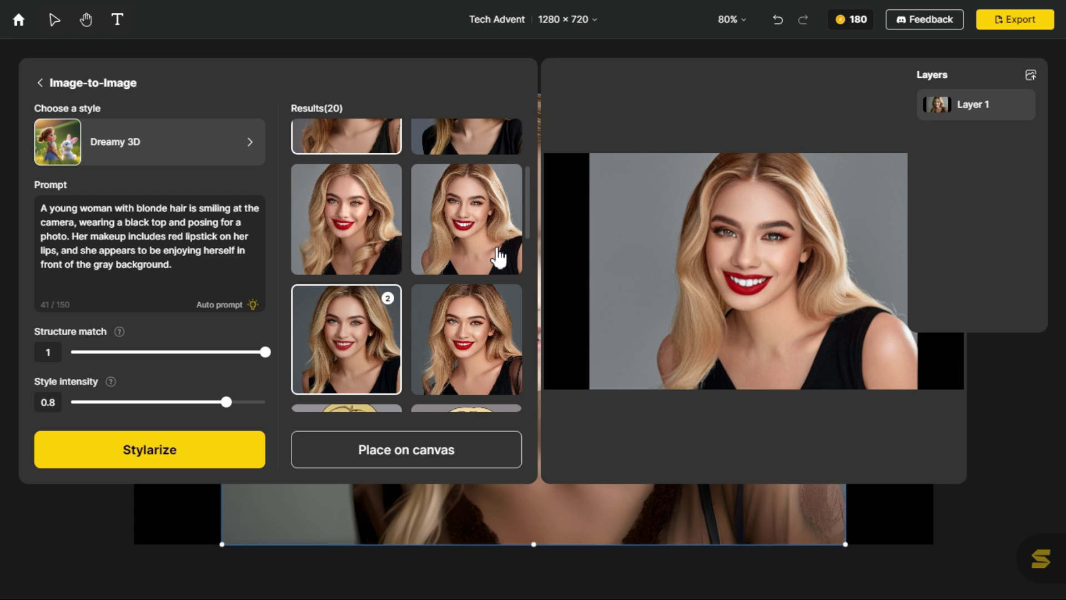
click(473, 324)
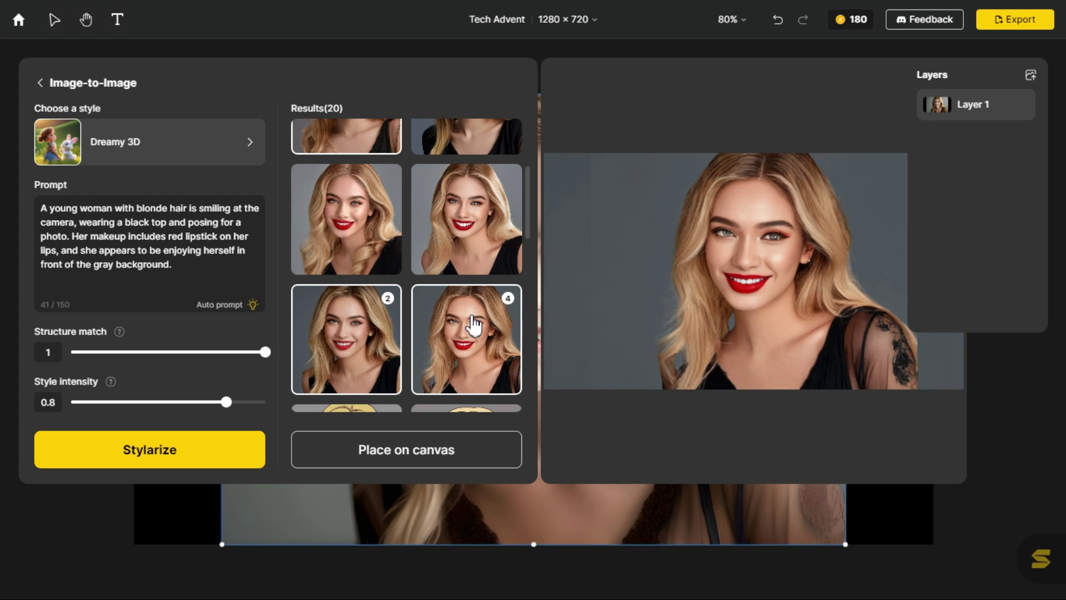
click(422, 450)
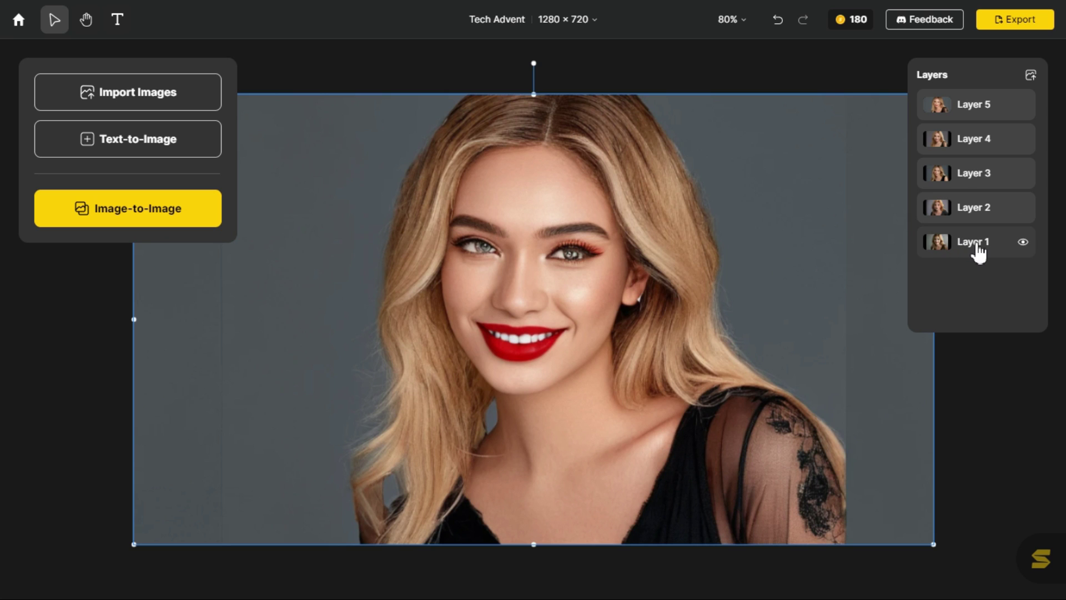
click(977, 250)
click(1022, 208)
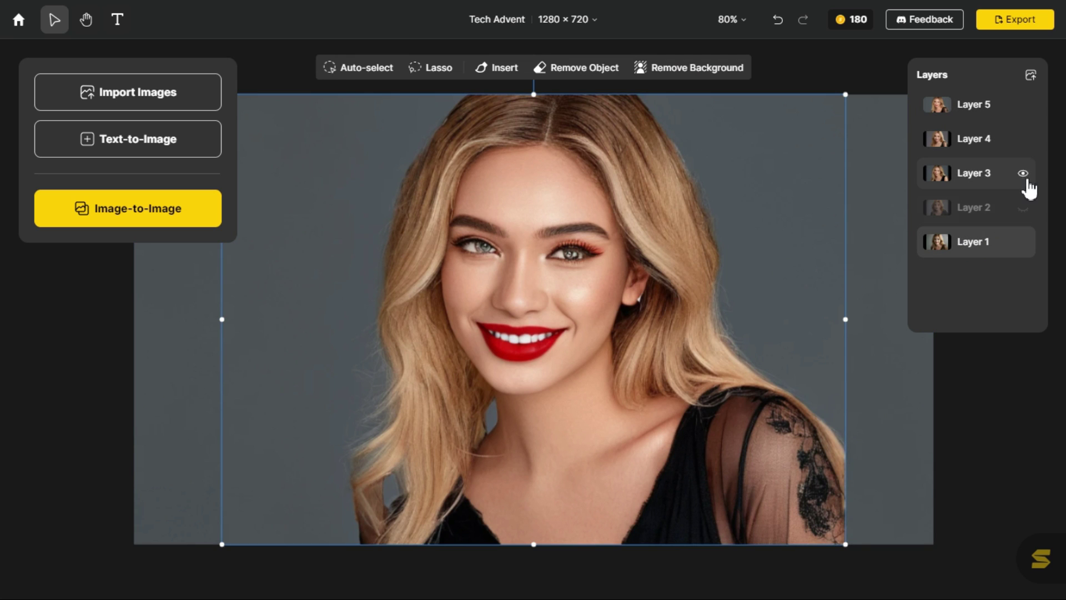
click(1023, 174)
click(1022, 139)
click(1022, 104)
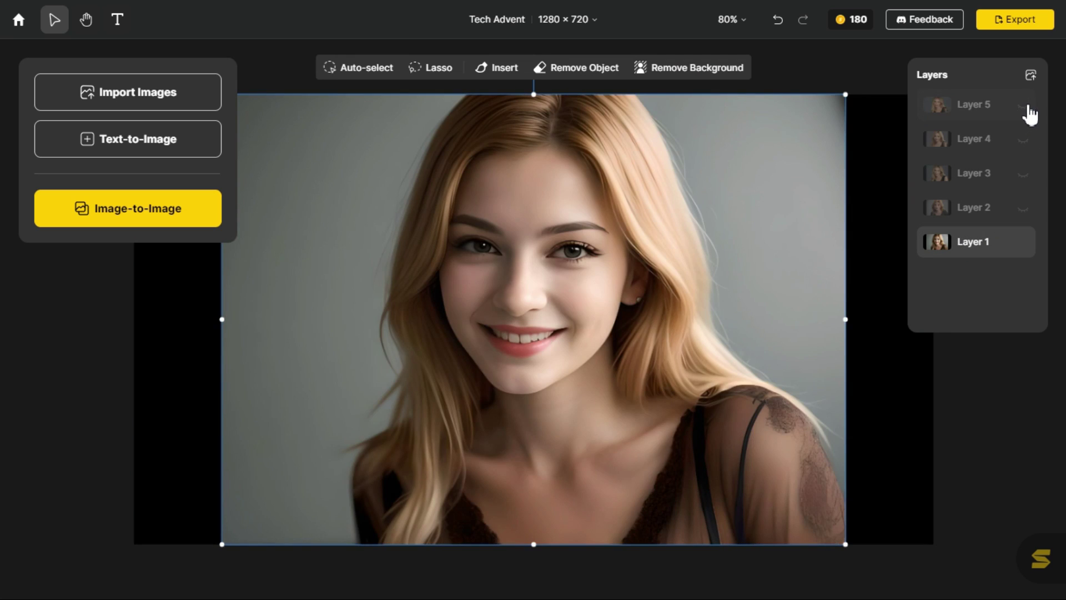
click(1024, 209)
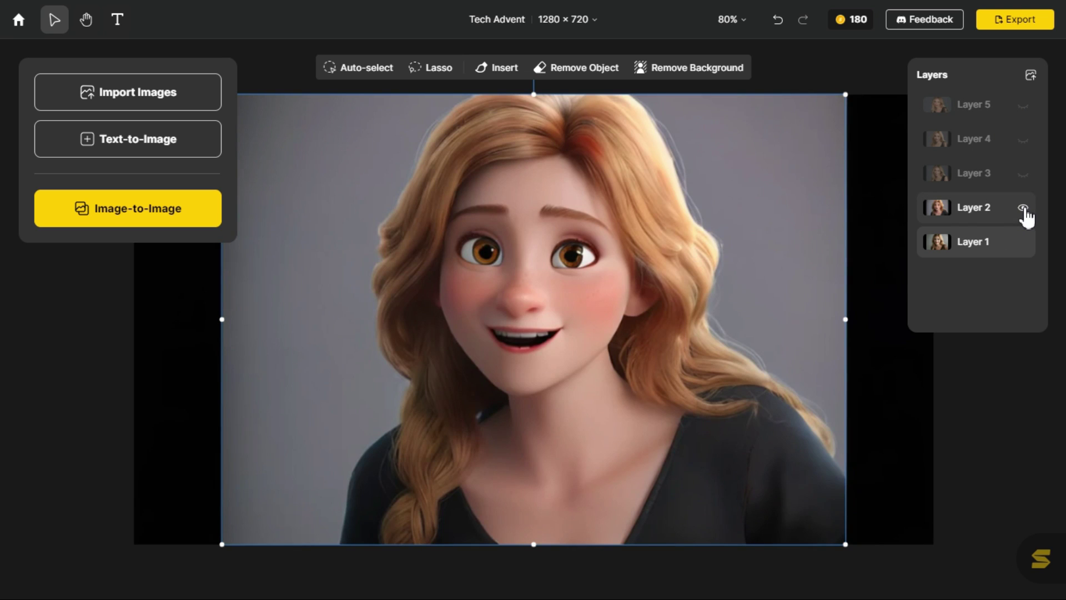
click(1024, 175)
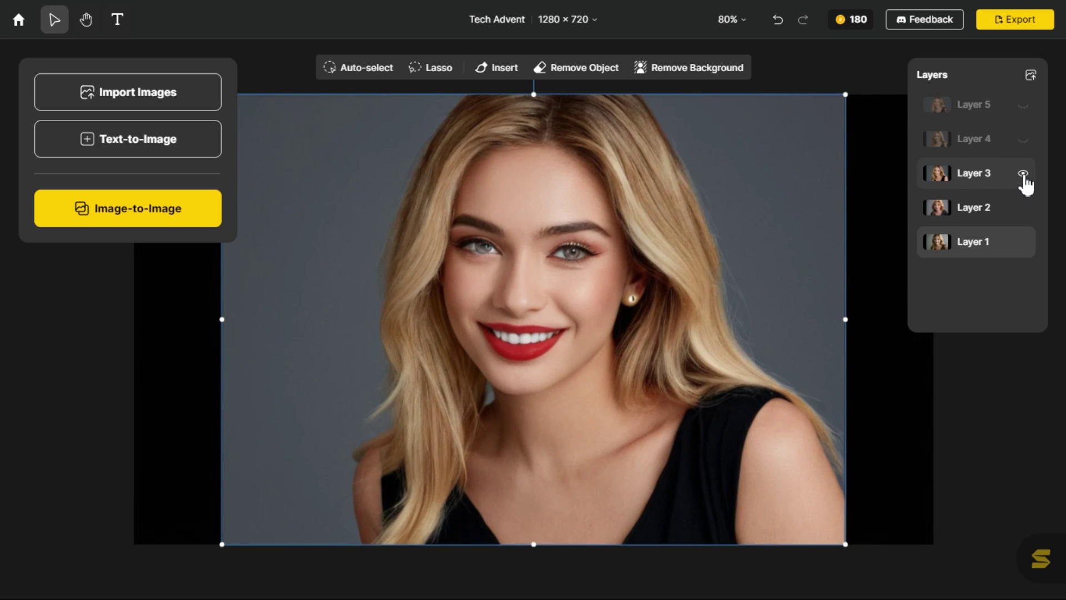
click(1024, 140)
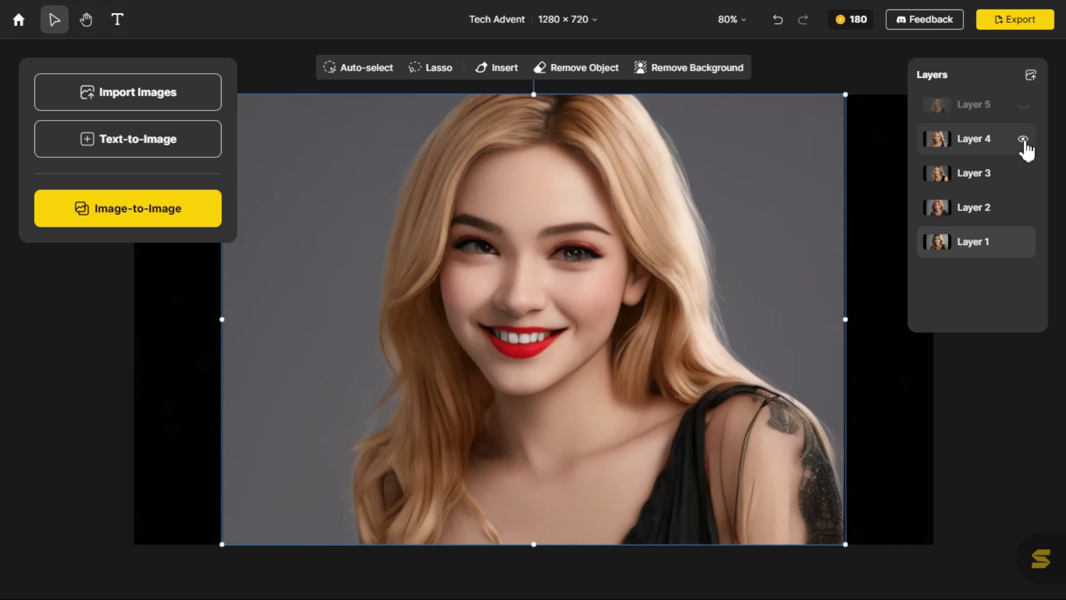
click(1023, 106)
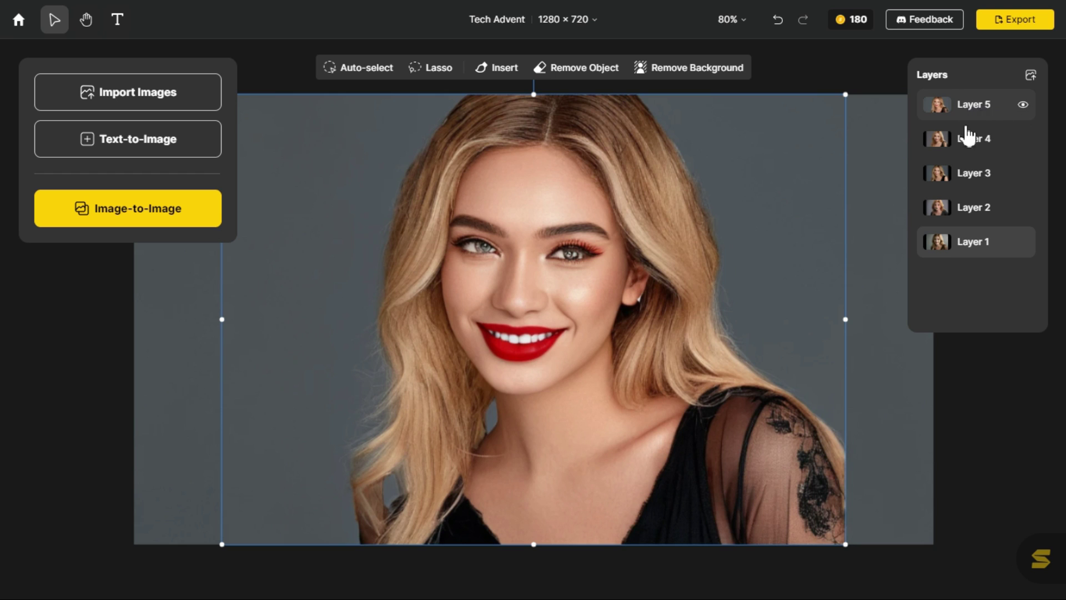
Export all five layers as separate JPG images at 1x size
click(1004, 26)
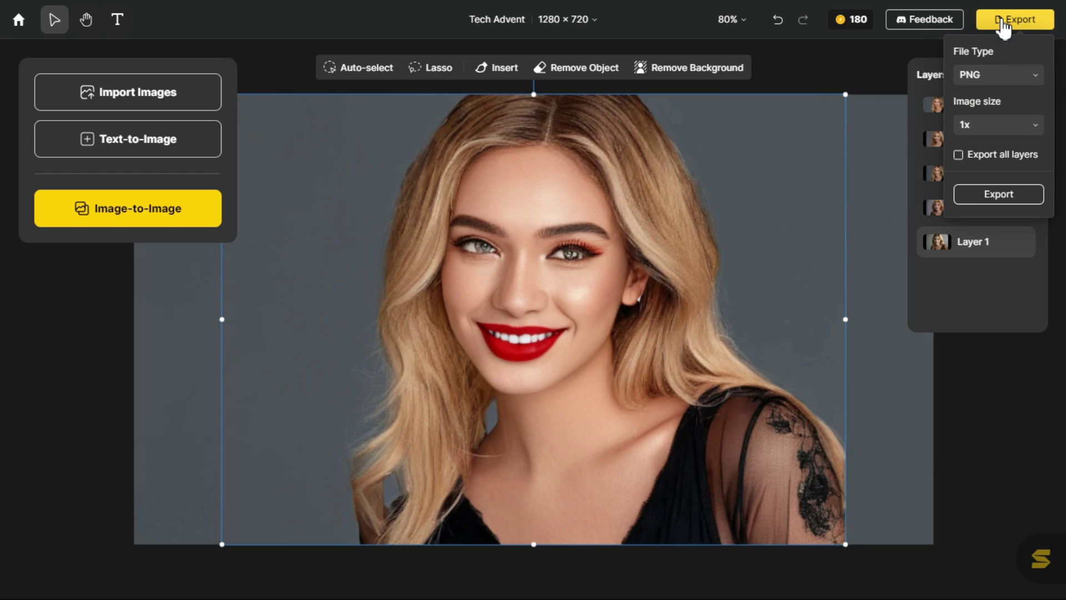
click(1033, 78)
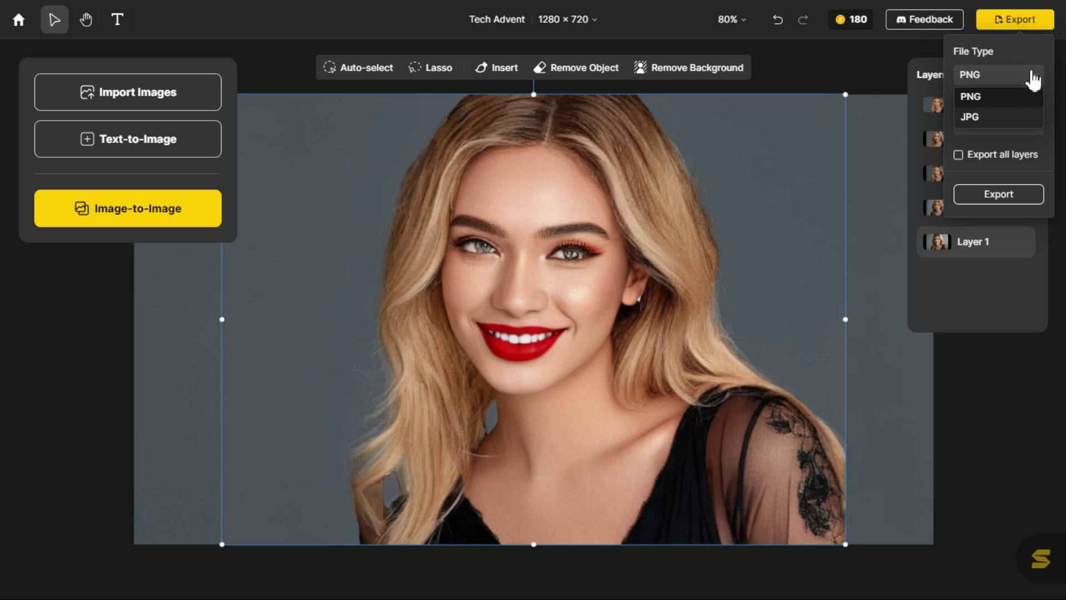
click(977, 116)
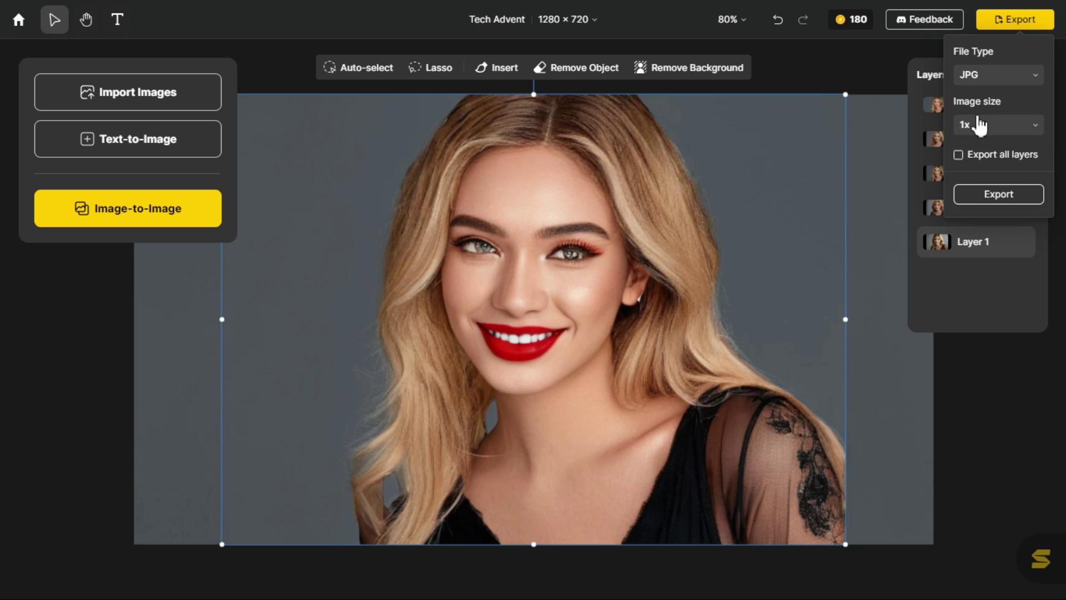
click(1034, 133)
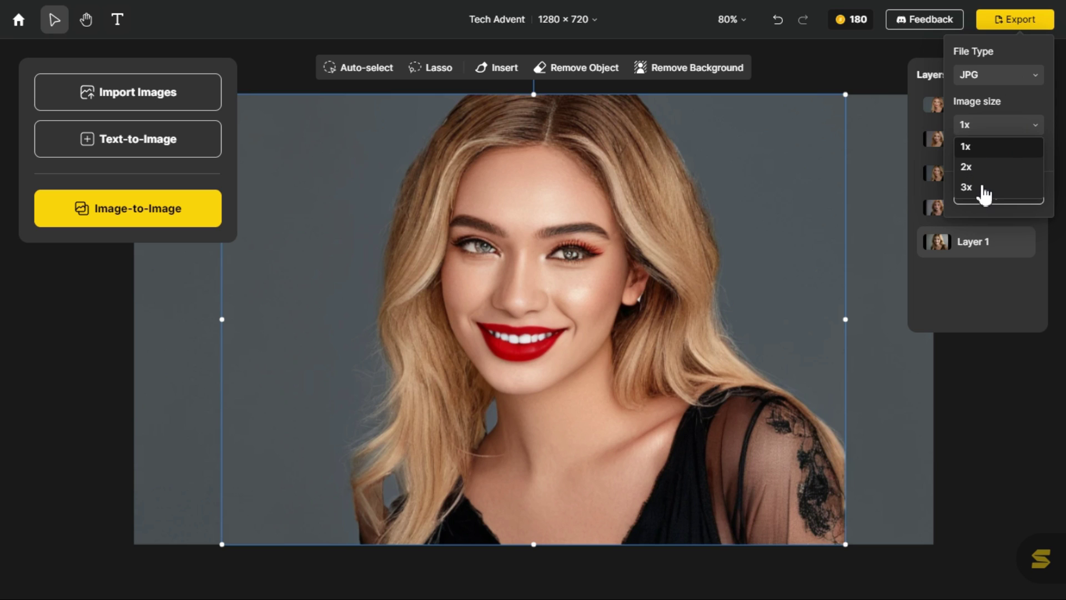
click(969, 166)
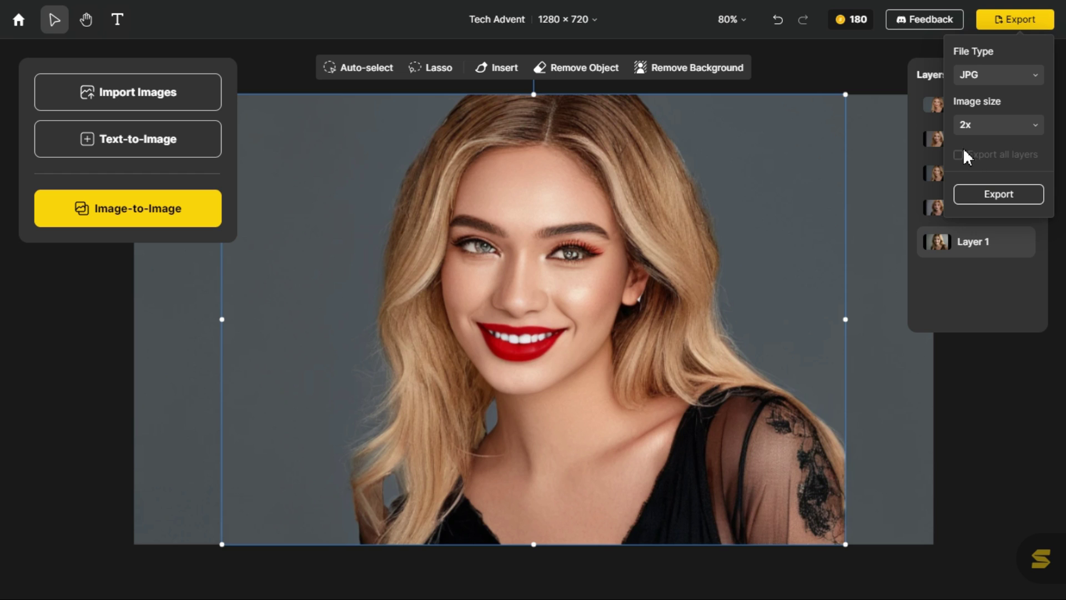
click(1037, 125)
click(975, 144)
click(958, 157)
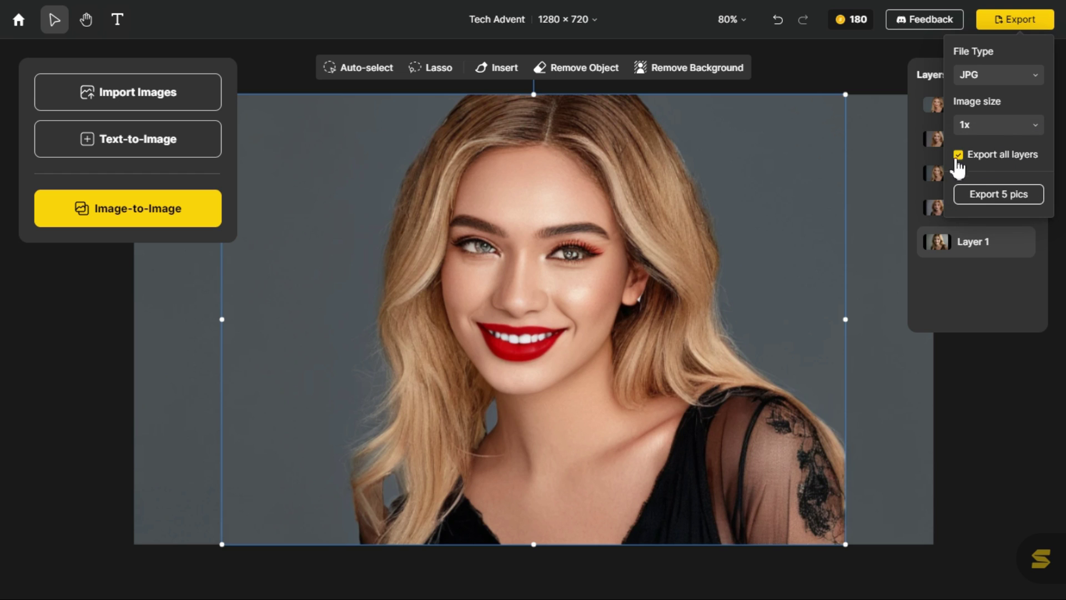
click(999, 195)
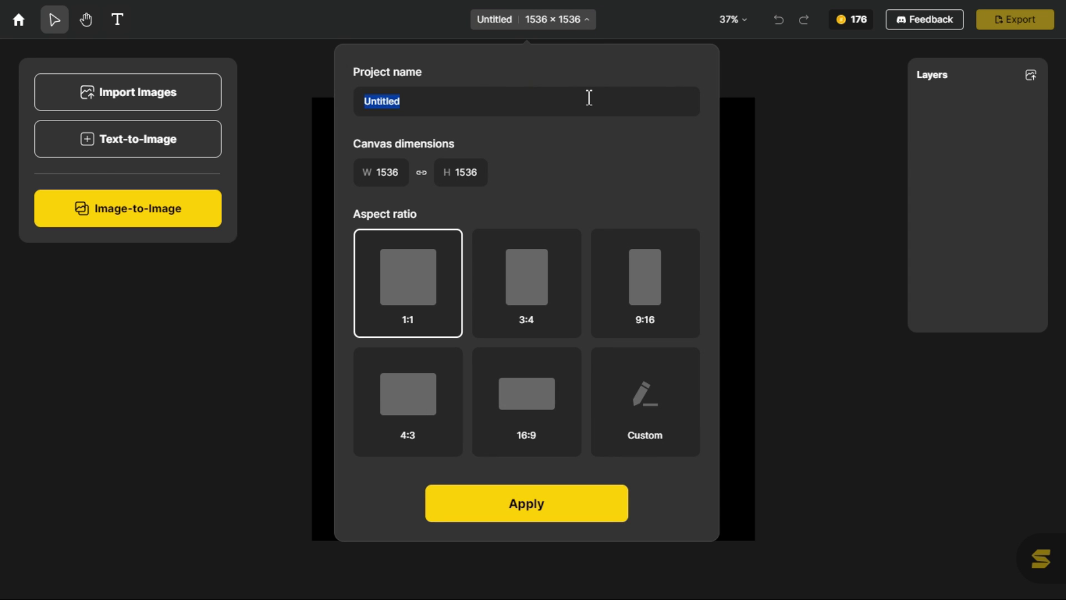
Name the empty project 'Project 1' and give it a 16:9 canvas of 1536 × 864
text(P)
click(536, 397)
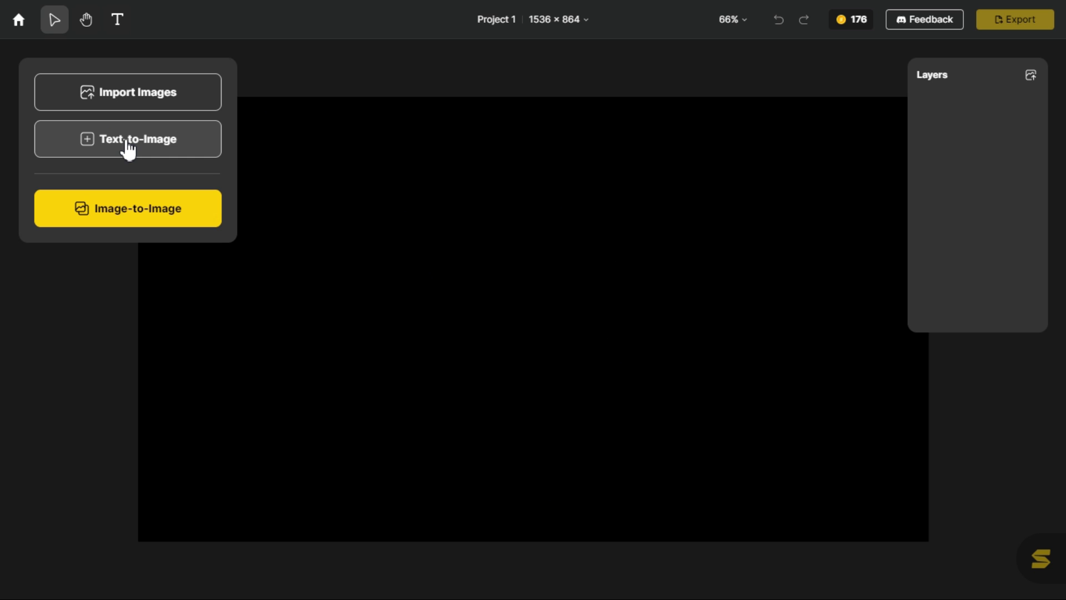
Generate portraits of a smiling blonde woman in a white shirt from the pasted prompt and place all four on the canvas
click(127, 143)
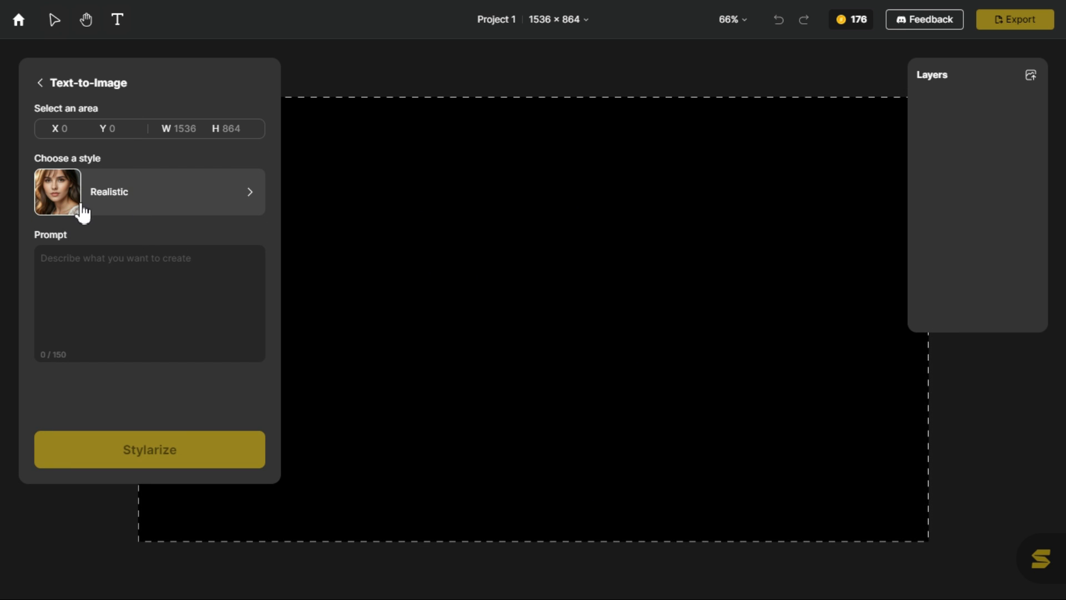
click(92, 270)
text(A beautiful young woman with blonde hair is smiling at the camera, wearing a white shirt and posing for a photo. Her makeup includes red lipstick on her lips)
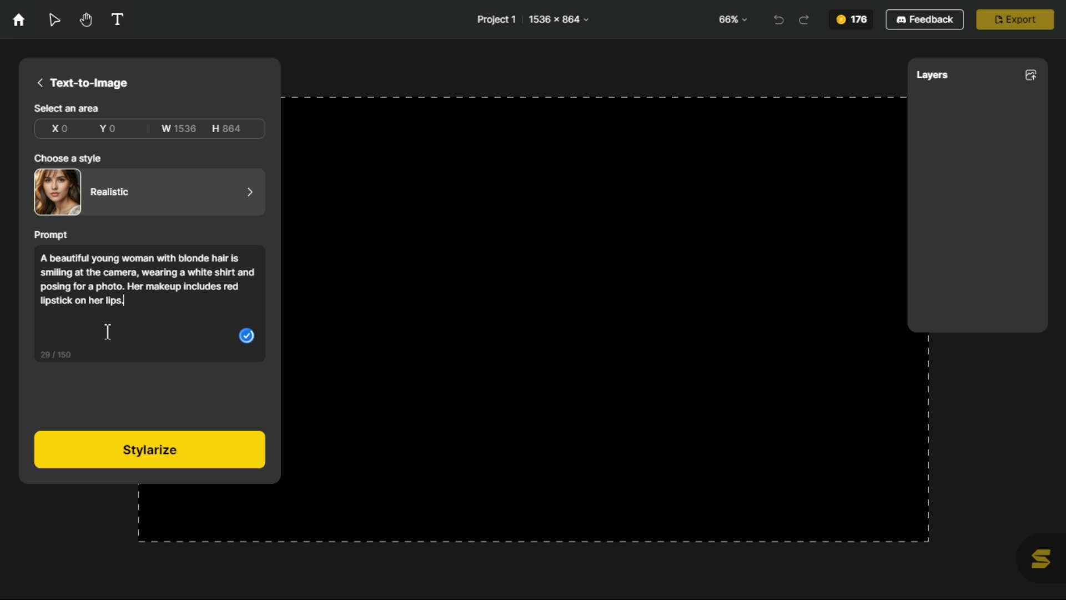
click(157, 456)
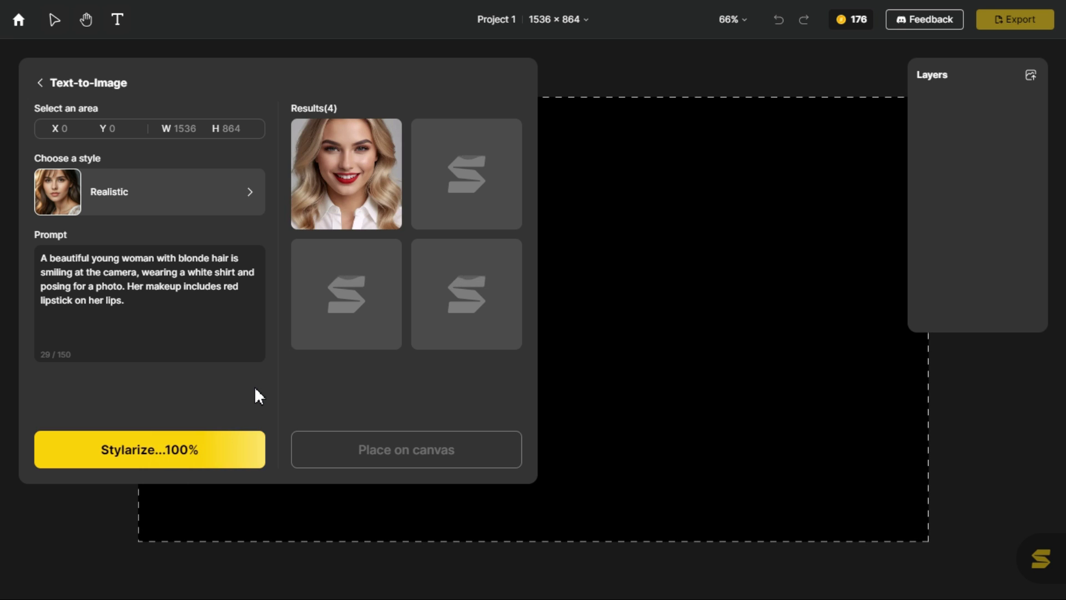
mouse_move(336, 307)
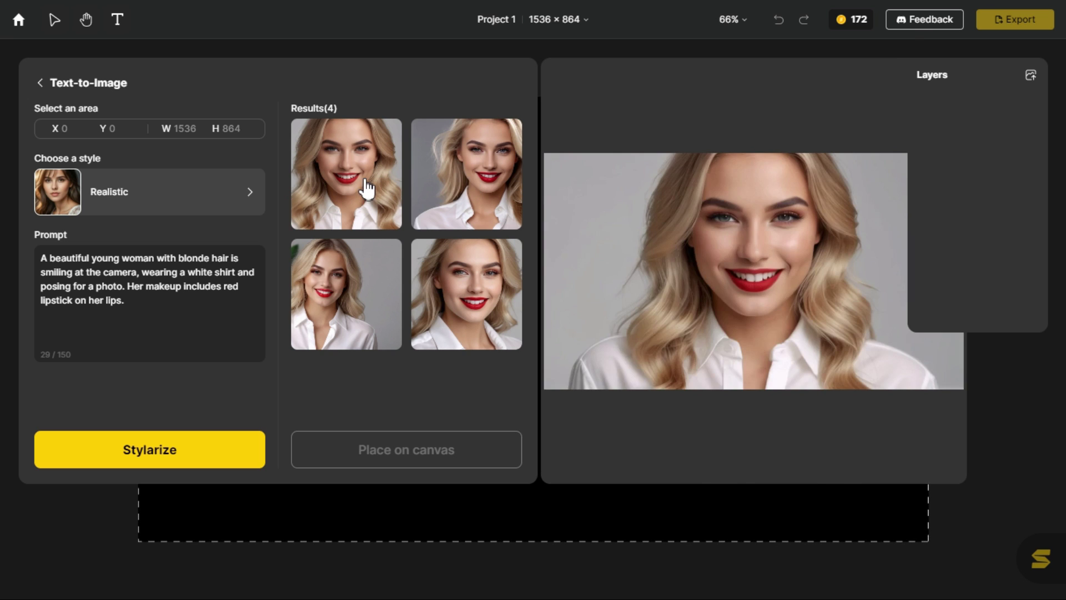
click(356, 298)
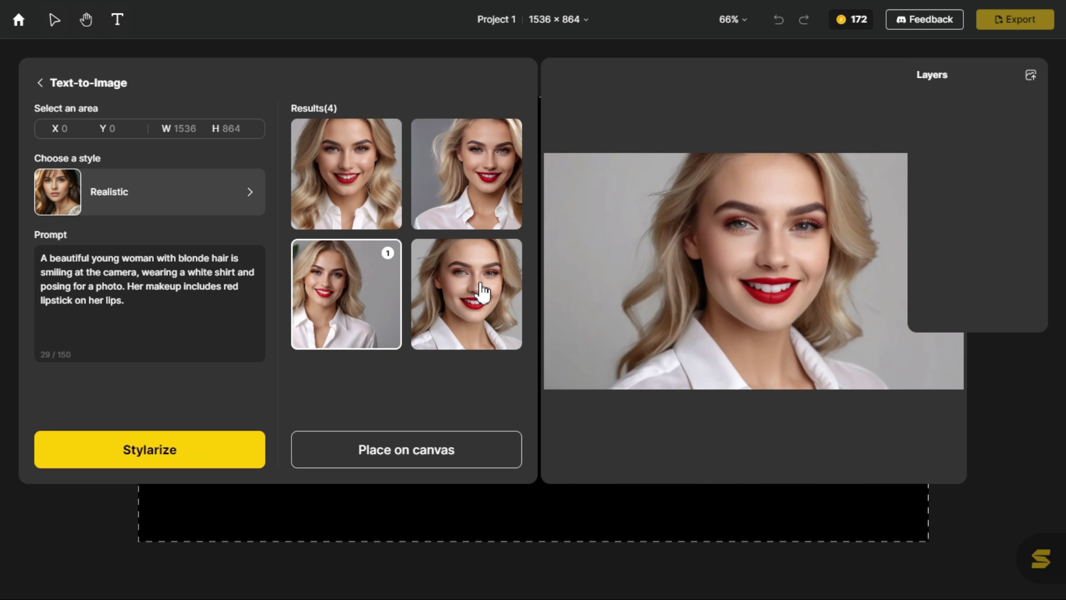
click(480, 293)
click(438, 173)
click(340, 183)
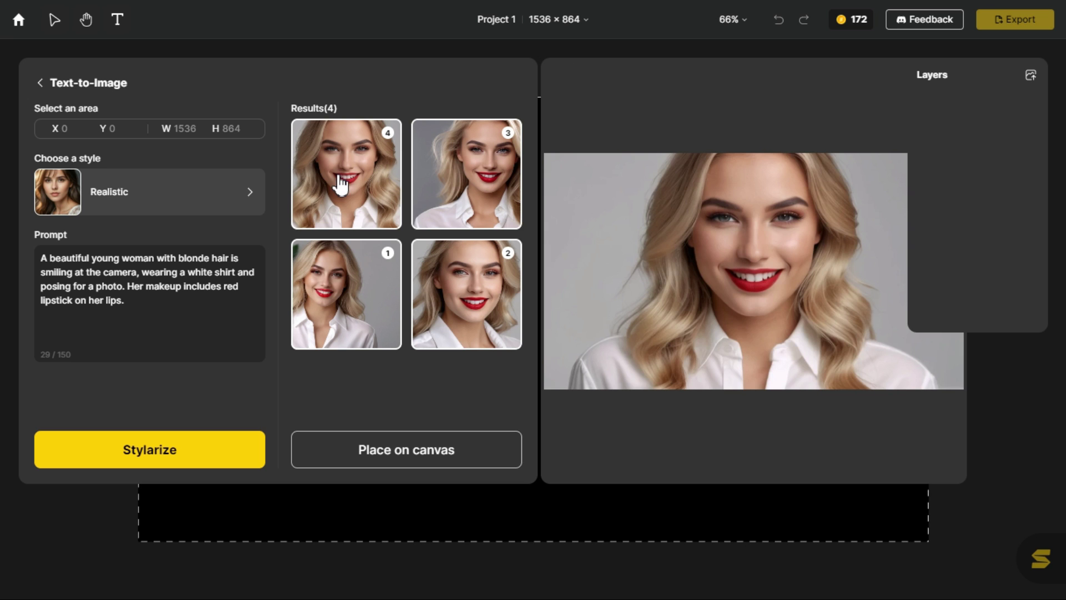
click(409, 450)
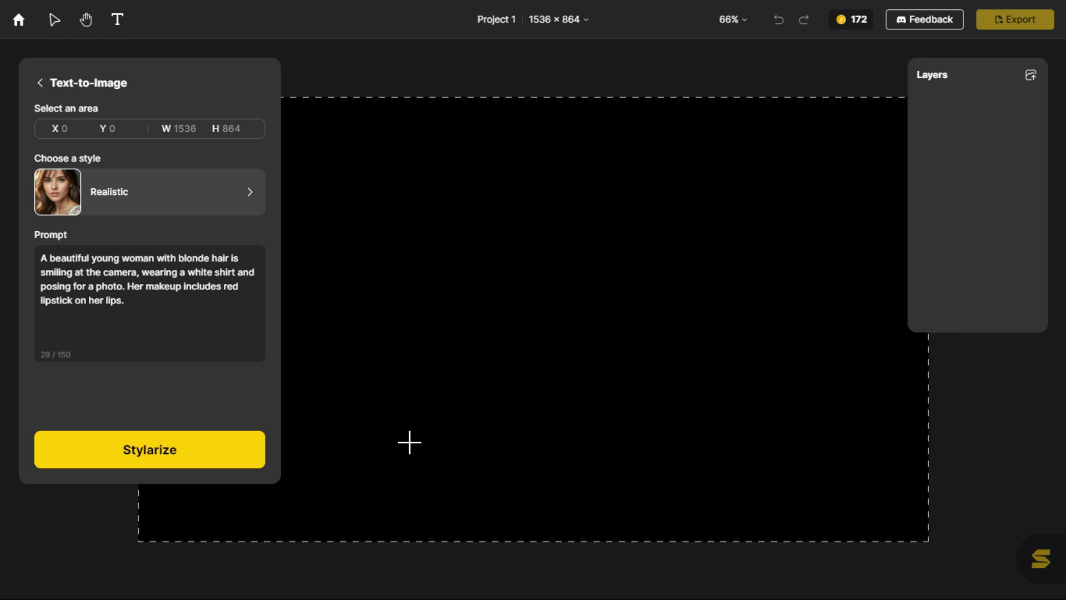
Hide every layer except Layer 3 and zoom the view to 50%
click(1023, 209)
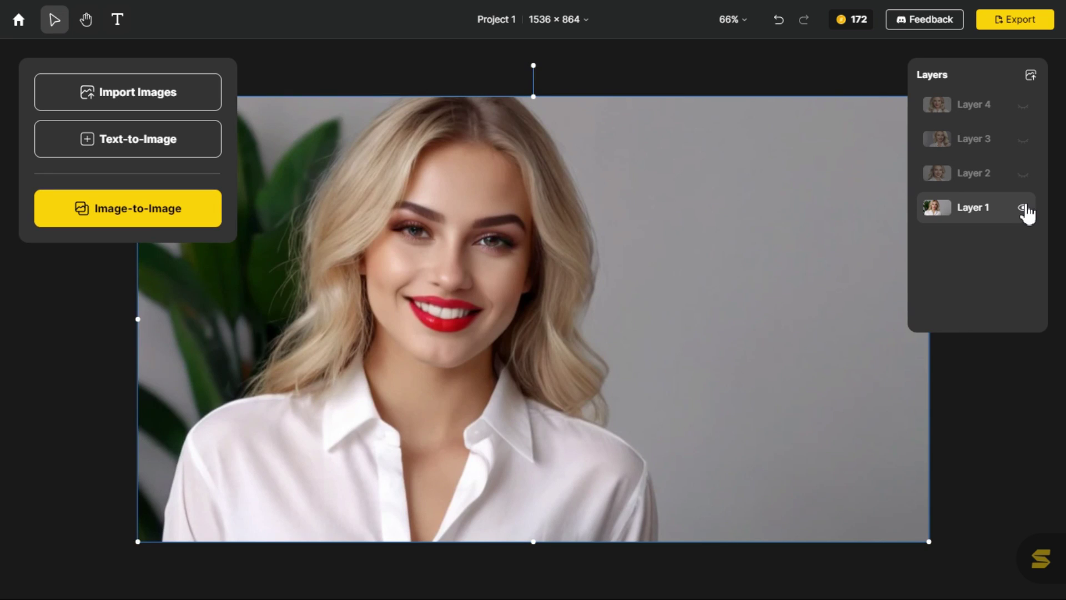
click(1023, 174)
click(1024, 140)
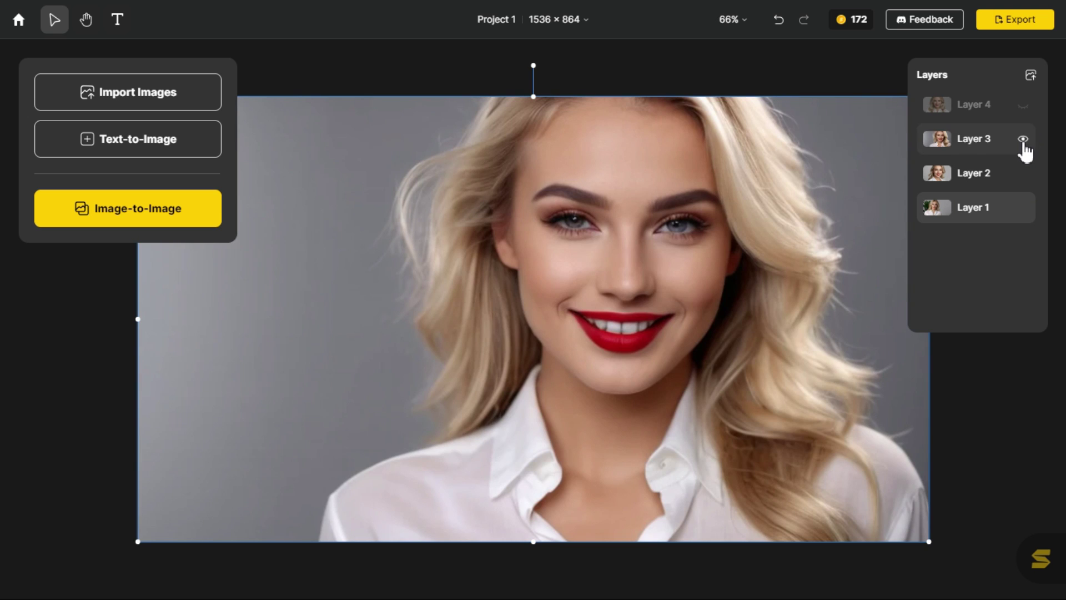
click(1023, 105)
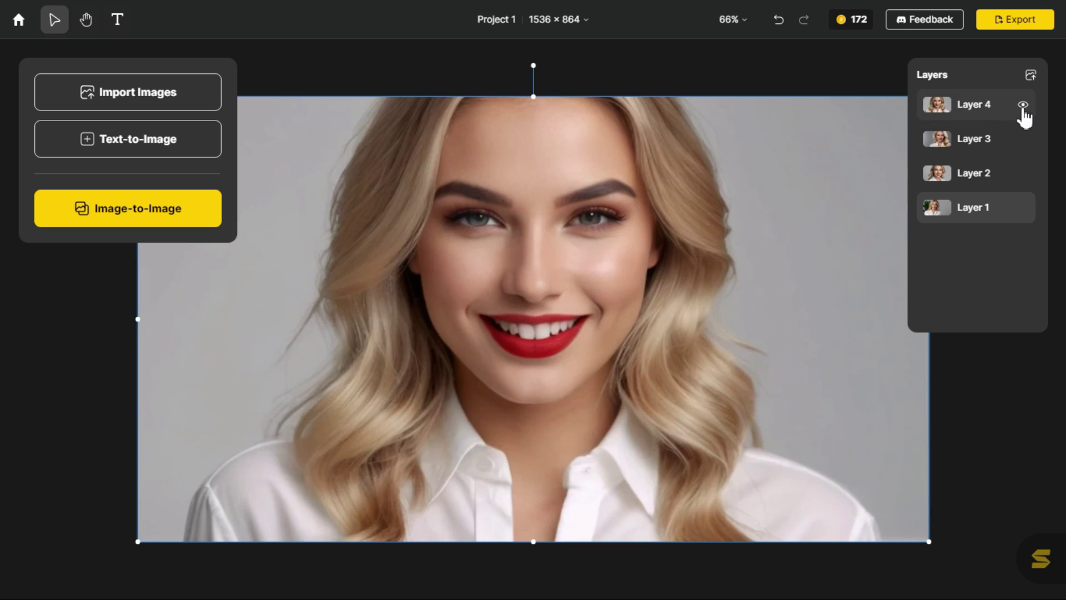
click(1024, 106)
click(1023, 175)
click(1023, 208)
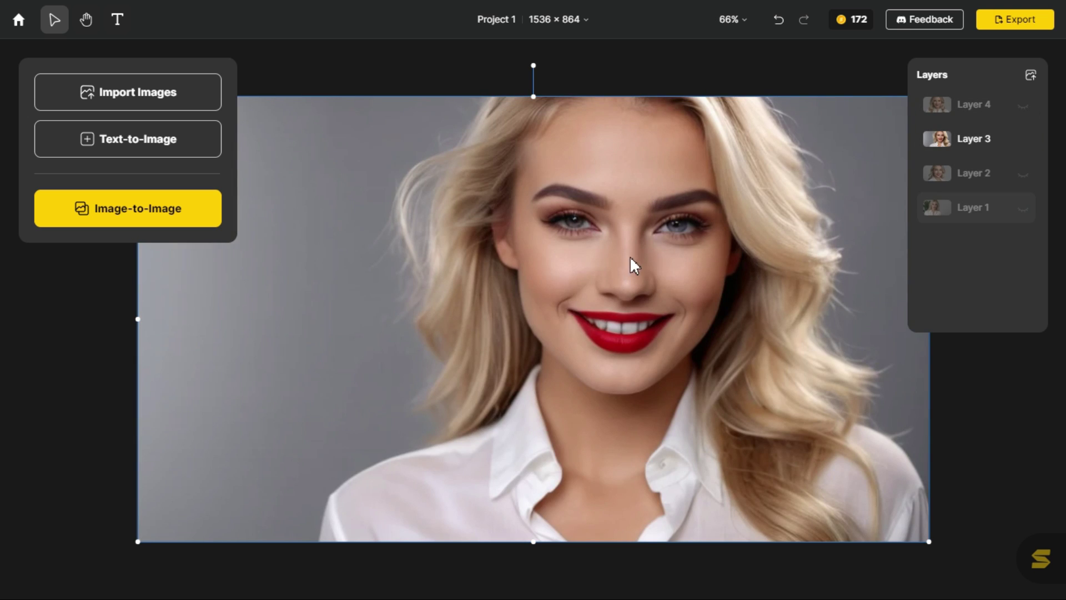
click(749, 25)
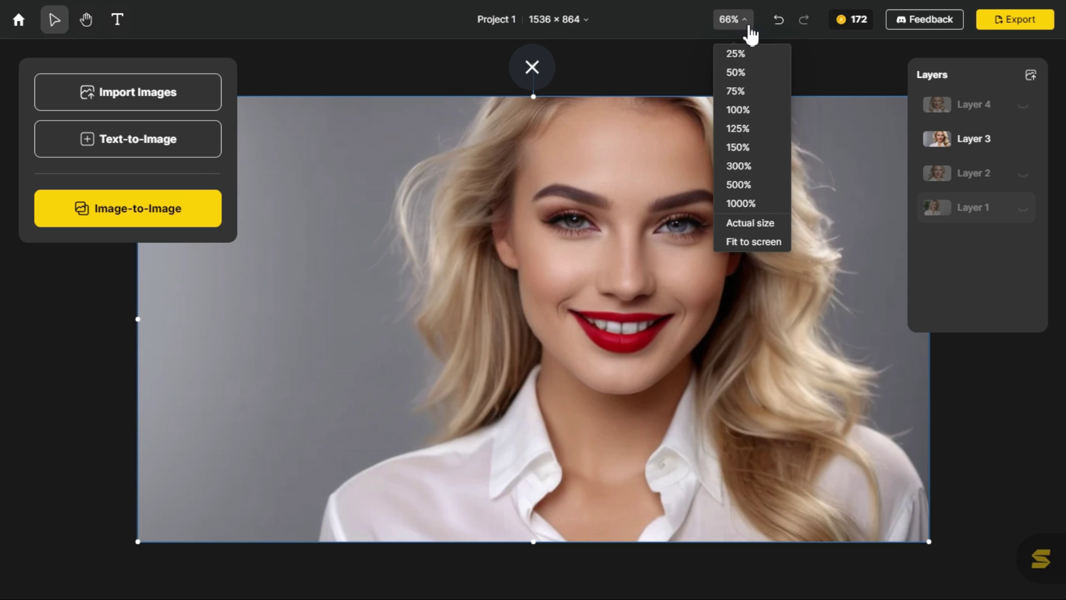
click(751, 72)
Mask the upper-left wall of the Layer 3 portrait and generate a wall clock there
click(345, 238)
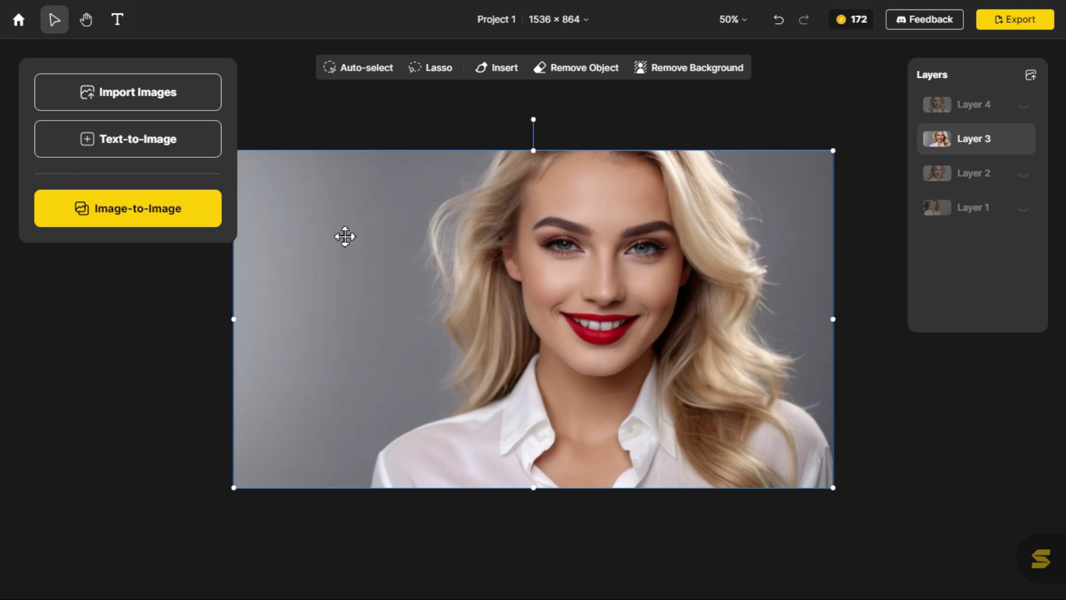
click(492, 71)
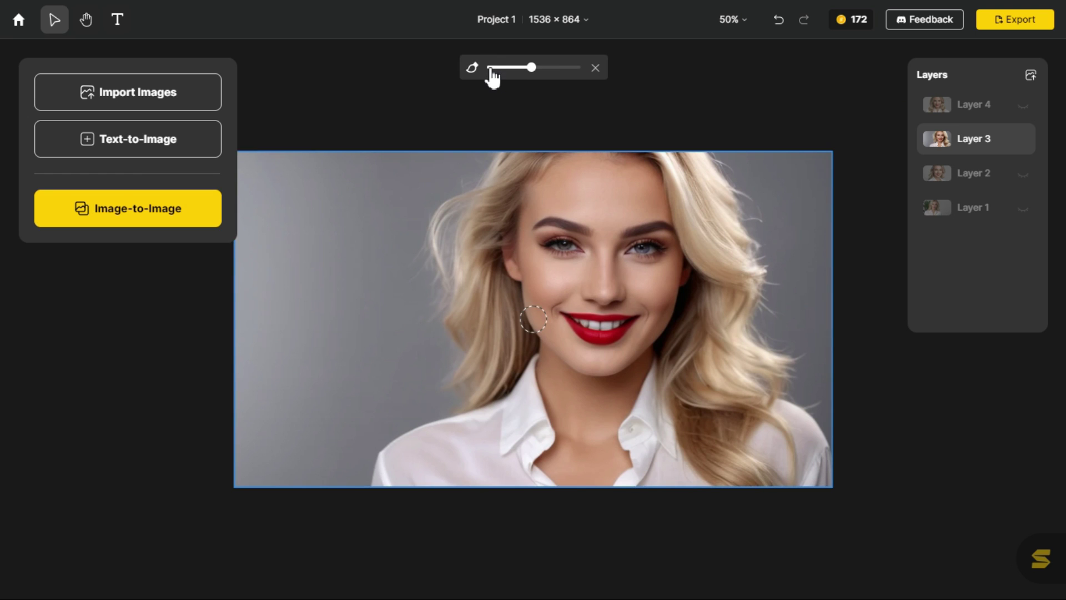
mouse_move(300, 190)
mouse_down()
mouse_move(328, 202)
mouse_move(327, 219)
mouse_move(305, 230)
mouse_move(284, 211)
mouse_move(294, 191)
mouse_move(322, 192)
mouse_move(327, 222)
mouse_move(292, 228)
mouse_move(279, 203)
mouse_move(319, 202)
mouse_move(290, 212)
mouse_move(312, 188)
mouse_move(331, 216)
mouse_move(295, 228)
mouse_move(280, 185)
mouse_move(331, 186)
mouse_up()
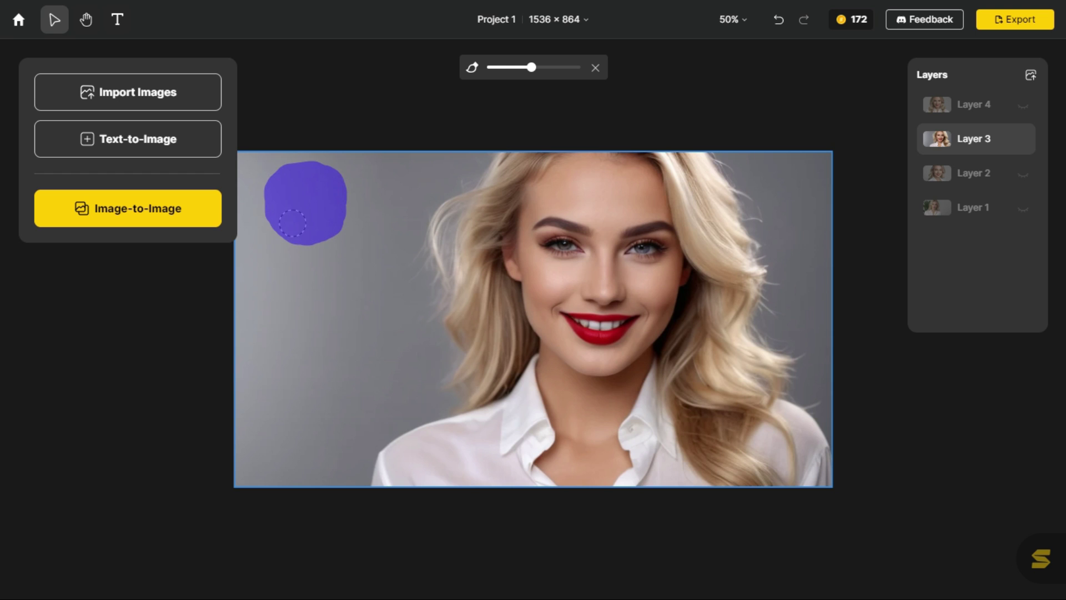
drag(292, 224, 293, 224)
click(216, 300)
text(Wall clock)
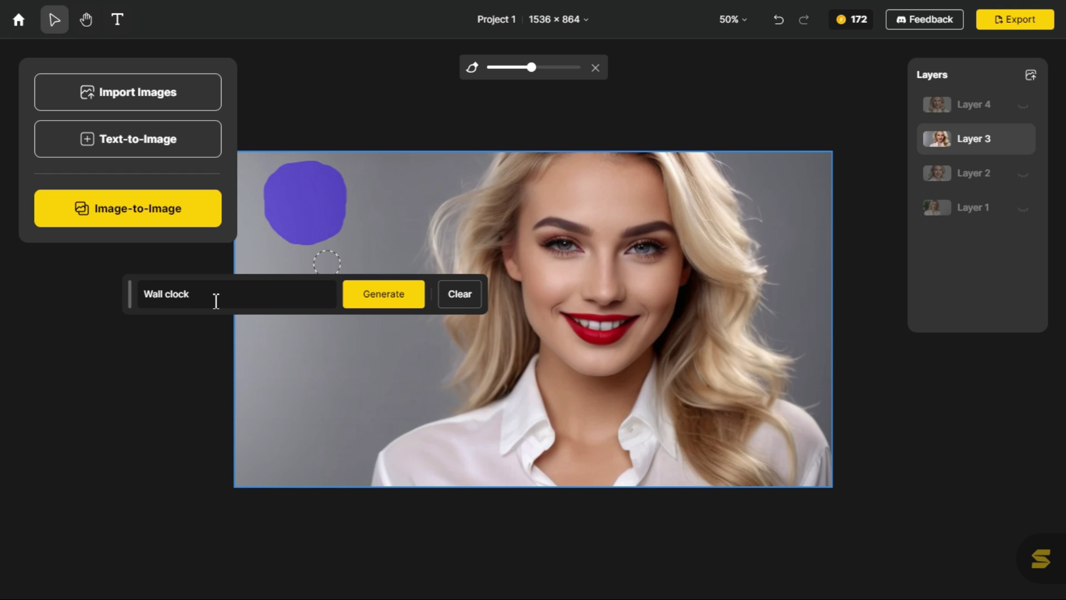
click(381, 295)
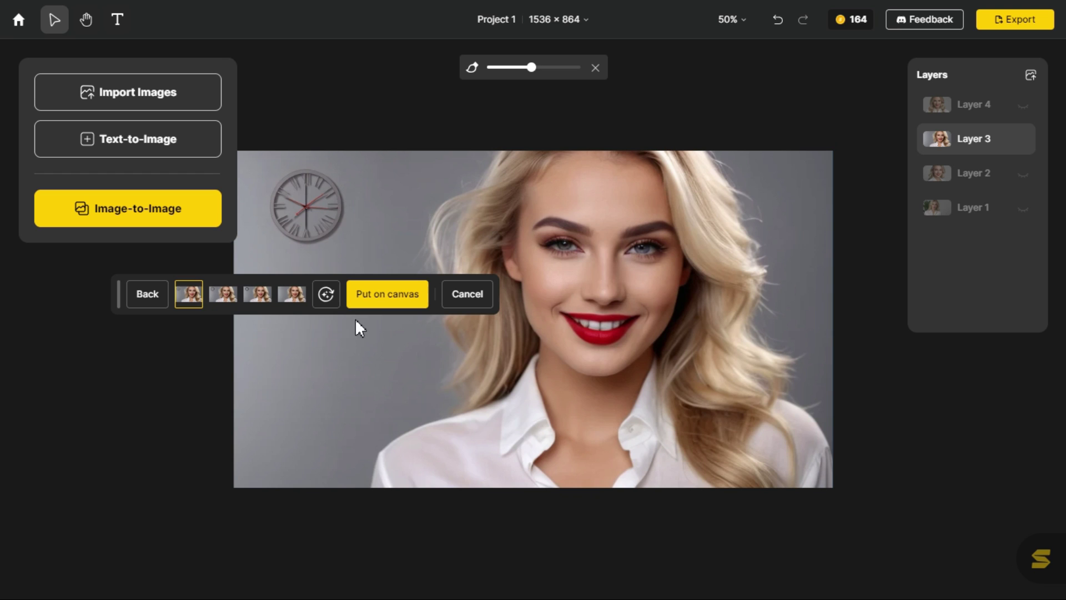
Choose the second, plain dark-rimmed Roman-numeral clock variant and put it on the canvas as Layer 5
click(228, 295)
click(259, 296)
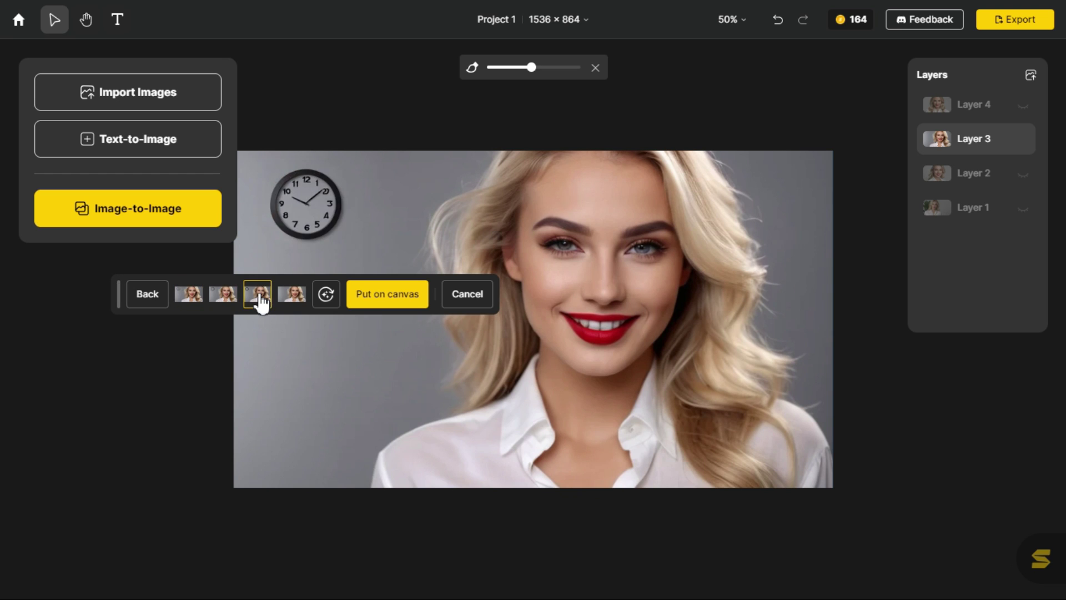
click(294, 295)
click(258, 300)
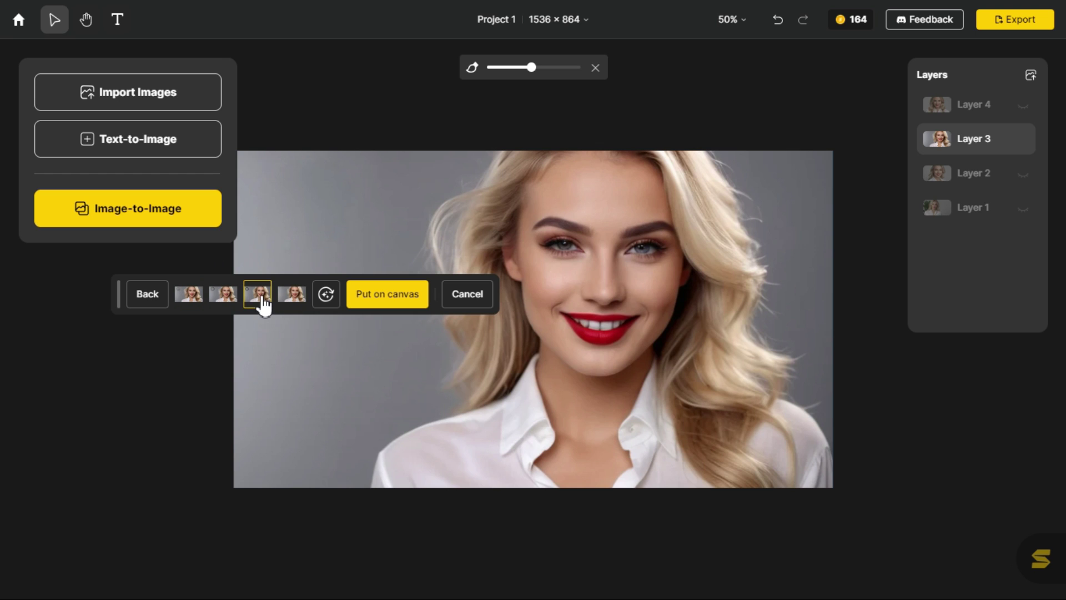
click(228, 302)
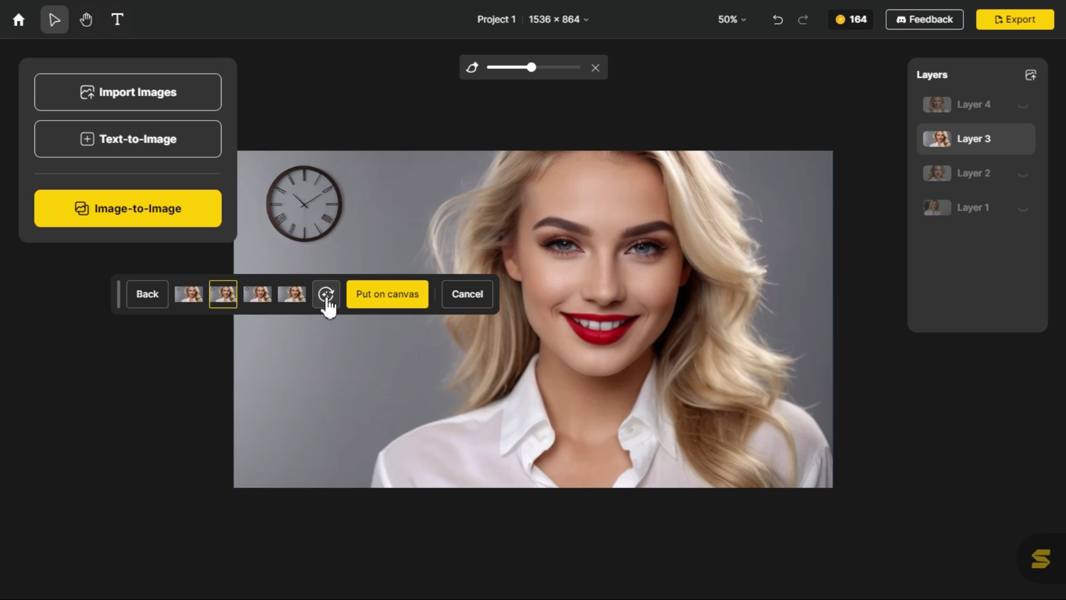
click(383, 300)
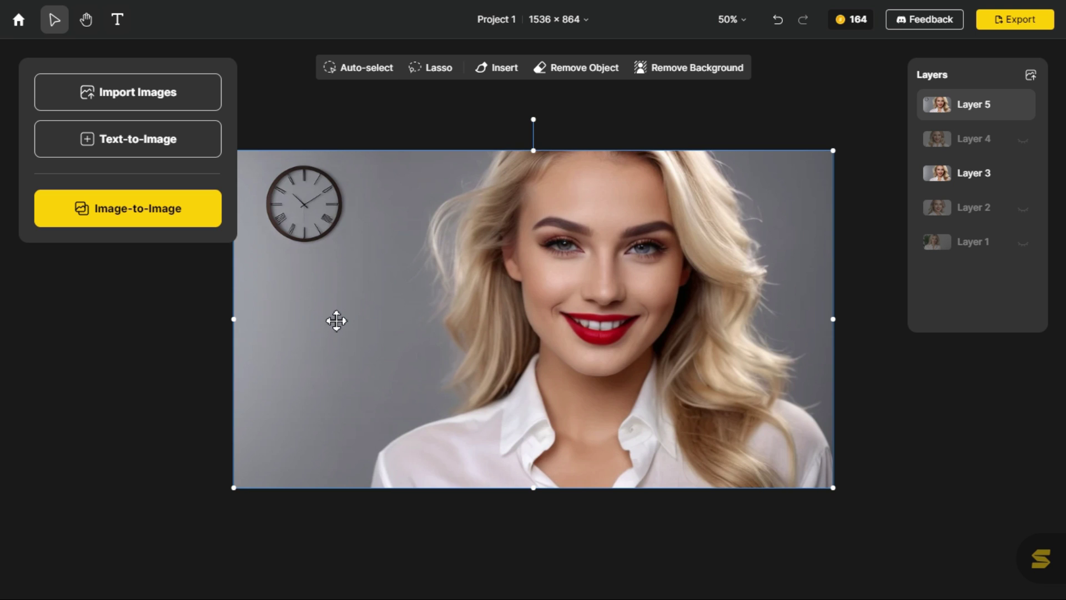
Replace the Text-to-Image prompt with the ship-at-night description and generate images
click(126, 139)
click(149, 306)
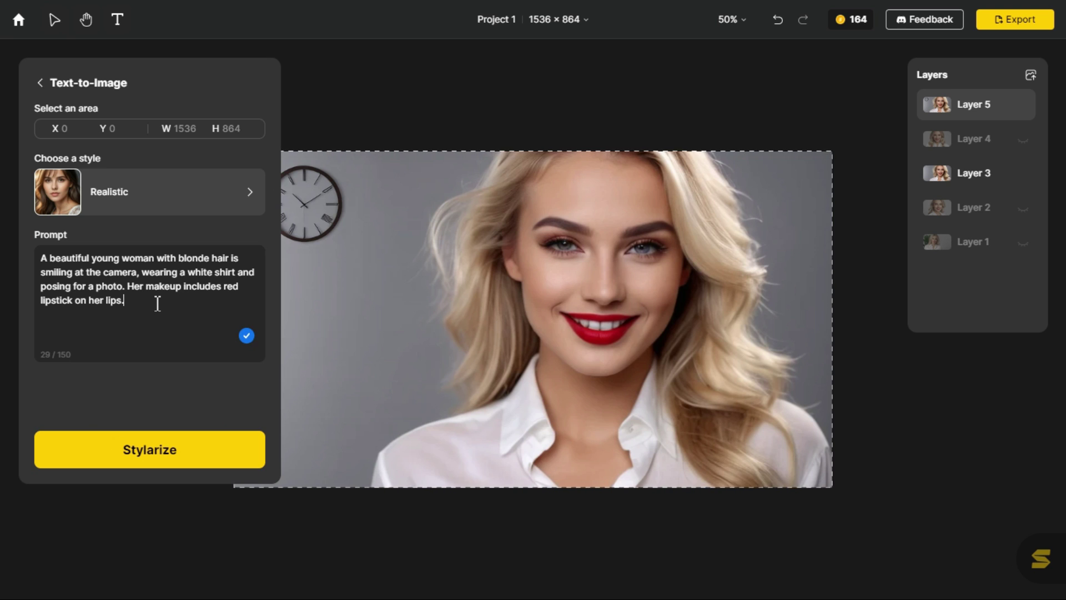
drag(112, 297, 23, 261)
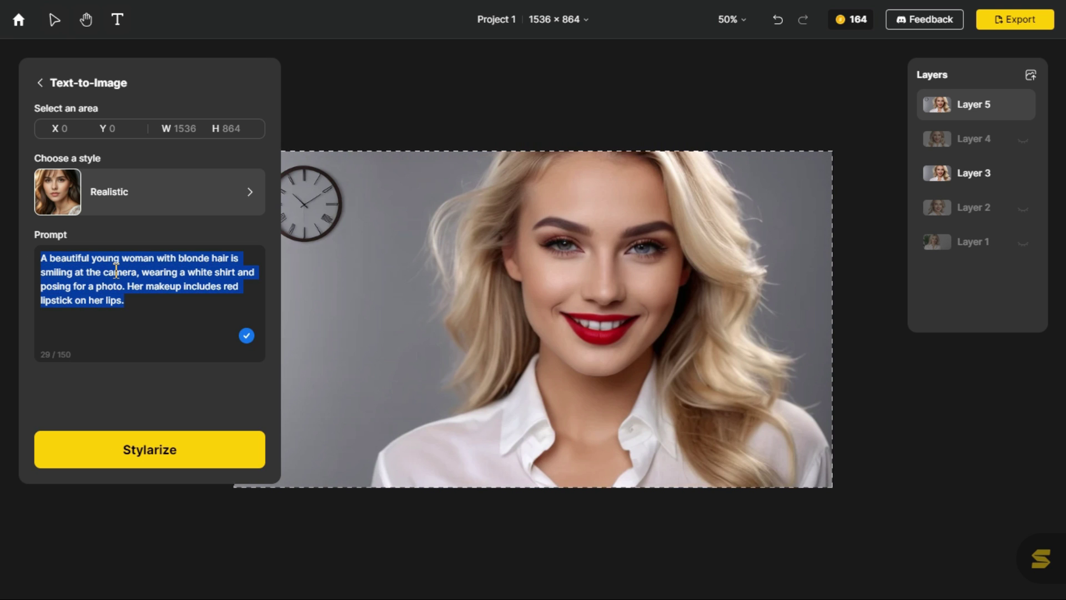
text(The picture shows the ship sailing on the horizon, usually to the home country, the night view is magical. high quality background, ultra detailed scenery, ultra sharp focus.)
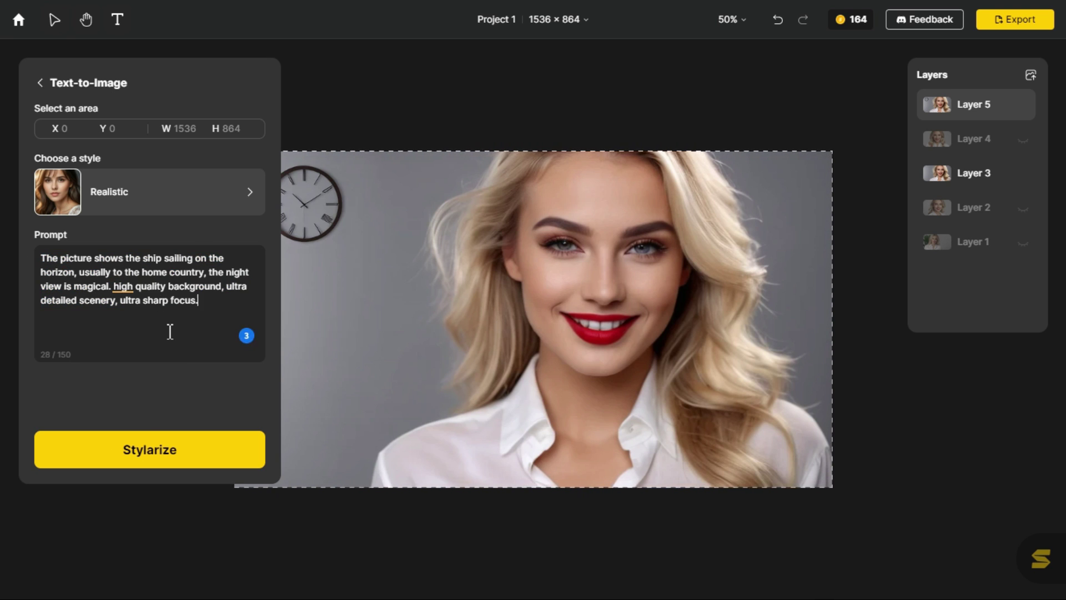
click(157, 456)
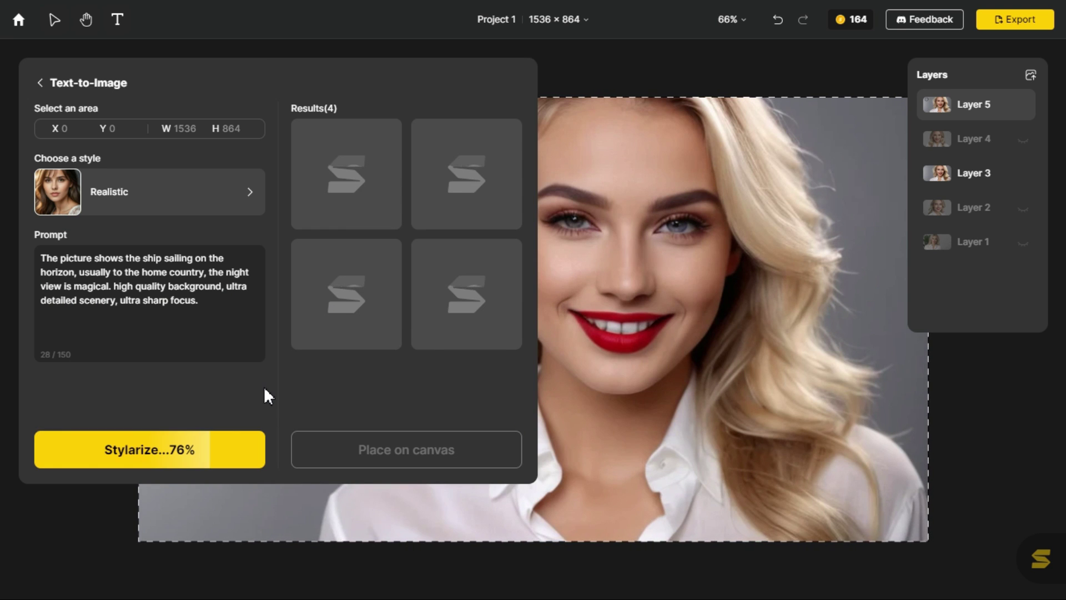
Select all four sailing-ship results and place them on the canvas as Layers 6–9
mouse_move(328, 310)
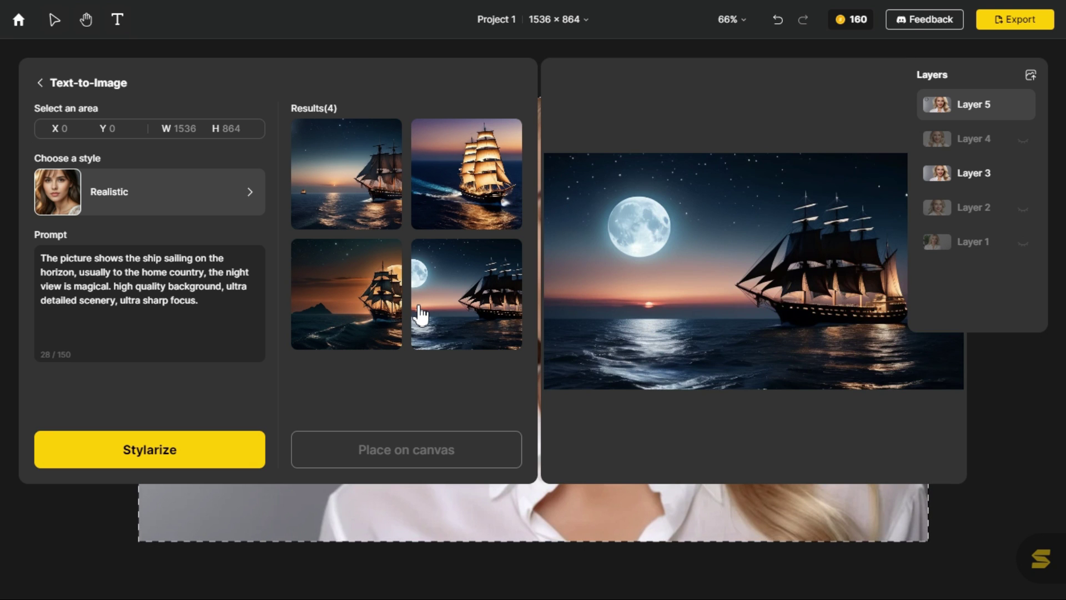
mouse_move(458, 198)
mouse_move(364, 194)
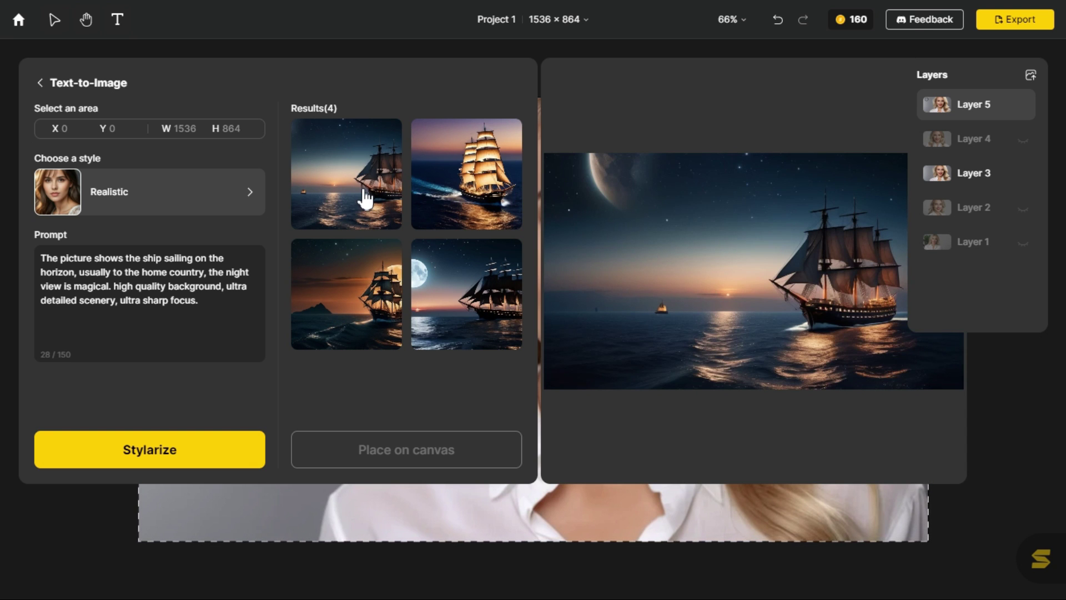
click(367, 307)
click(464, 307)
click(466, 186)
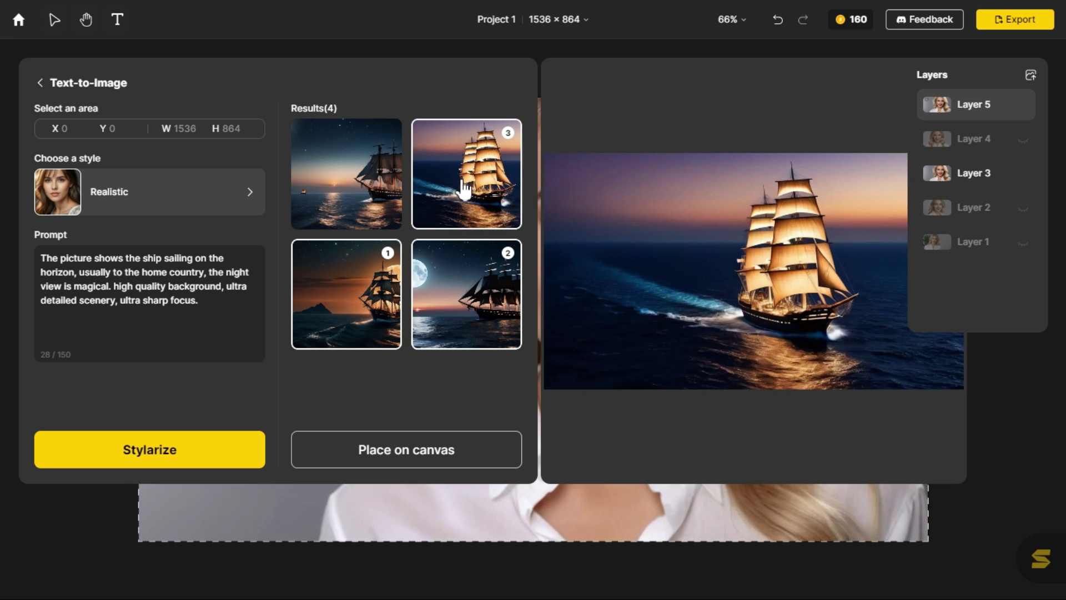
click(327, 191)
click(406, 451)
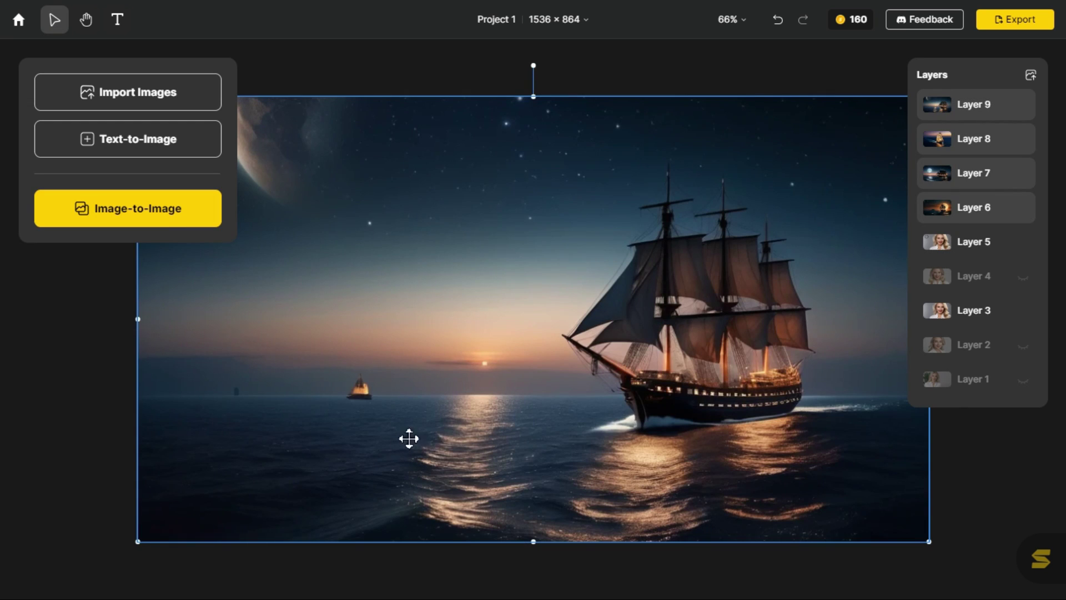
Hide Layers 3, 5, 9, 8 and 7, leaving the orange-moon ship on Layer 6 selected
click(1023, 310)
click(1023, 242)
click(1022, 105)
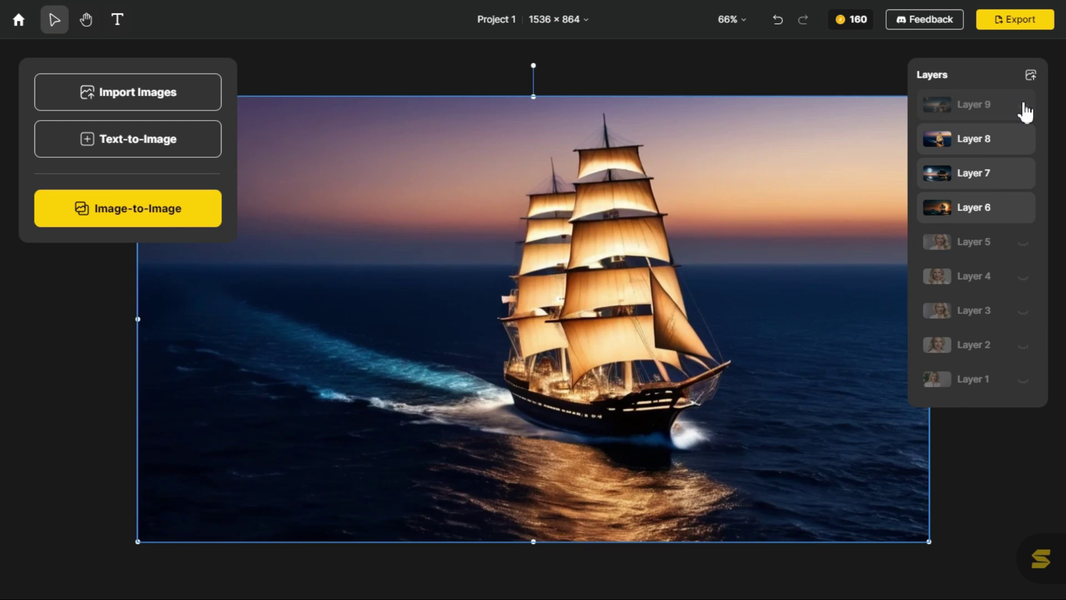
click(1023, 139)
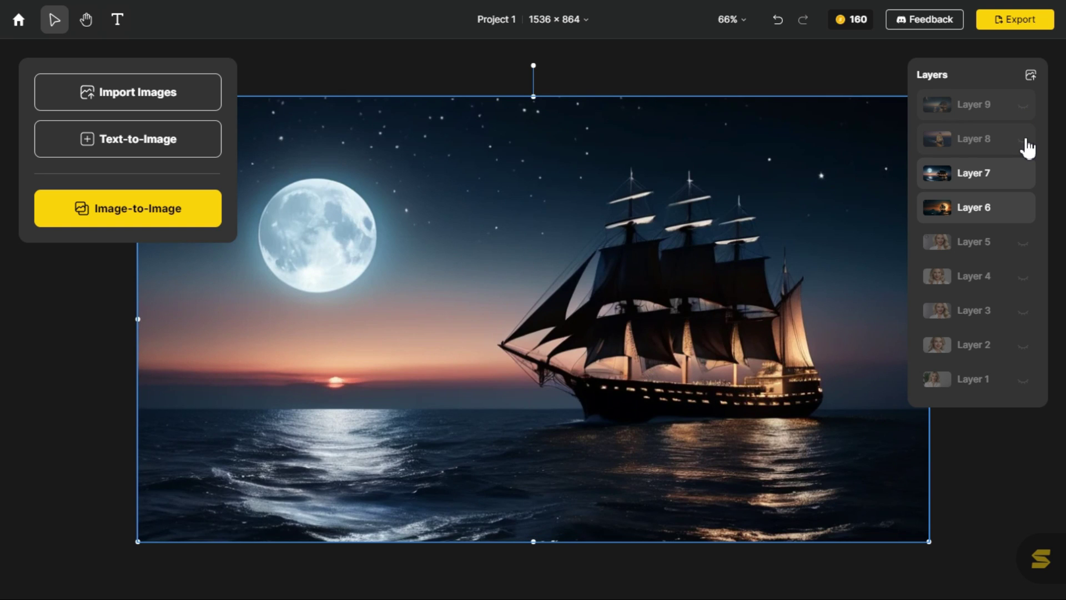
click(1023, 174)
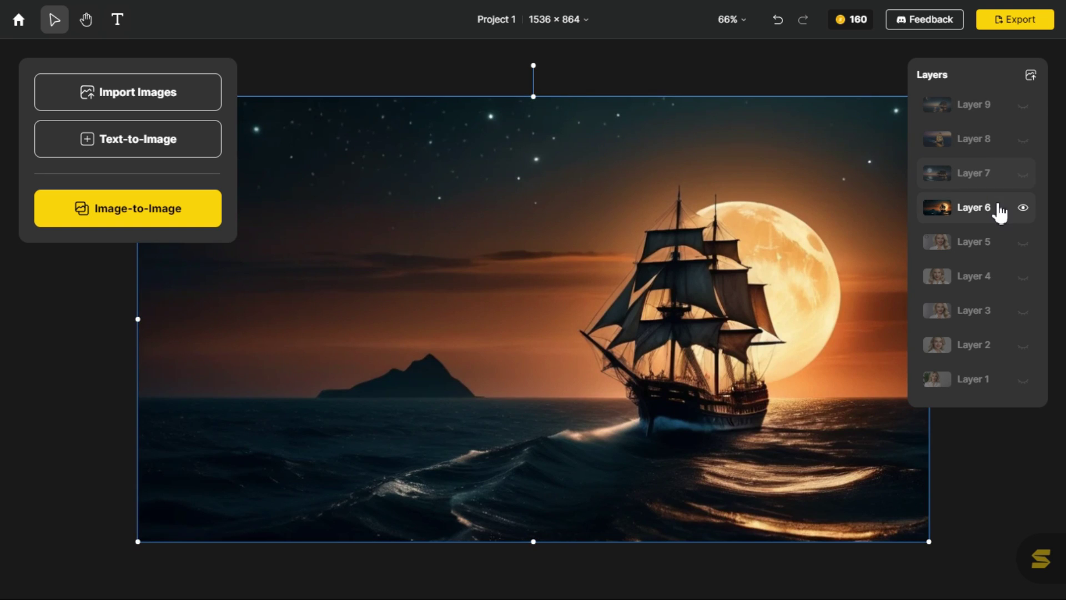
click(974, 217)
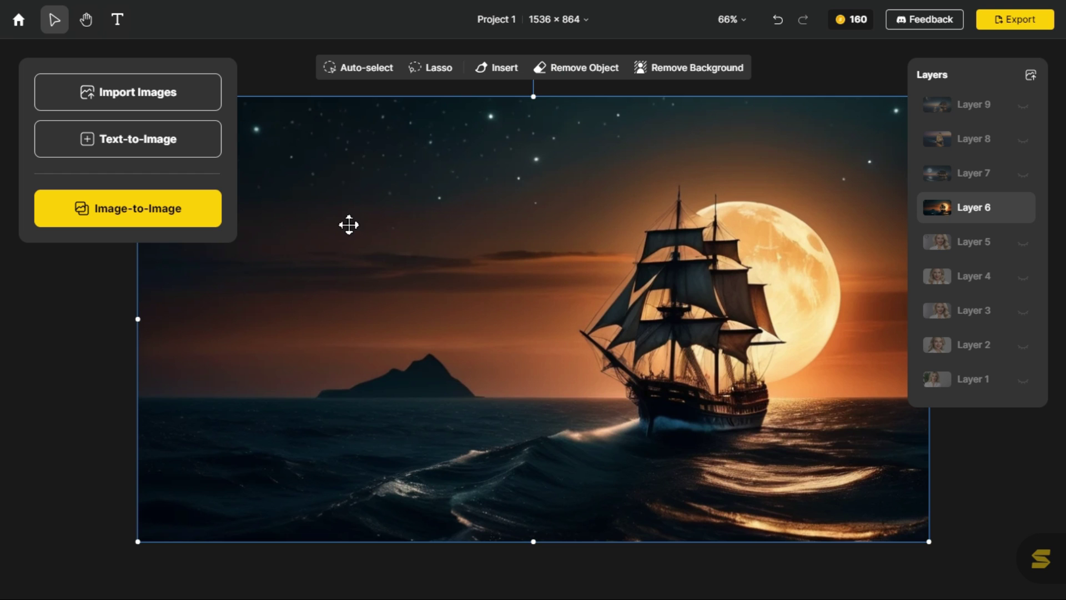
Mask the upper-left sky of the ship scene and generate an 'Aeroplane' insertion there
click(493, 71)
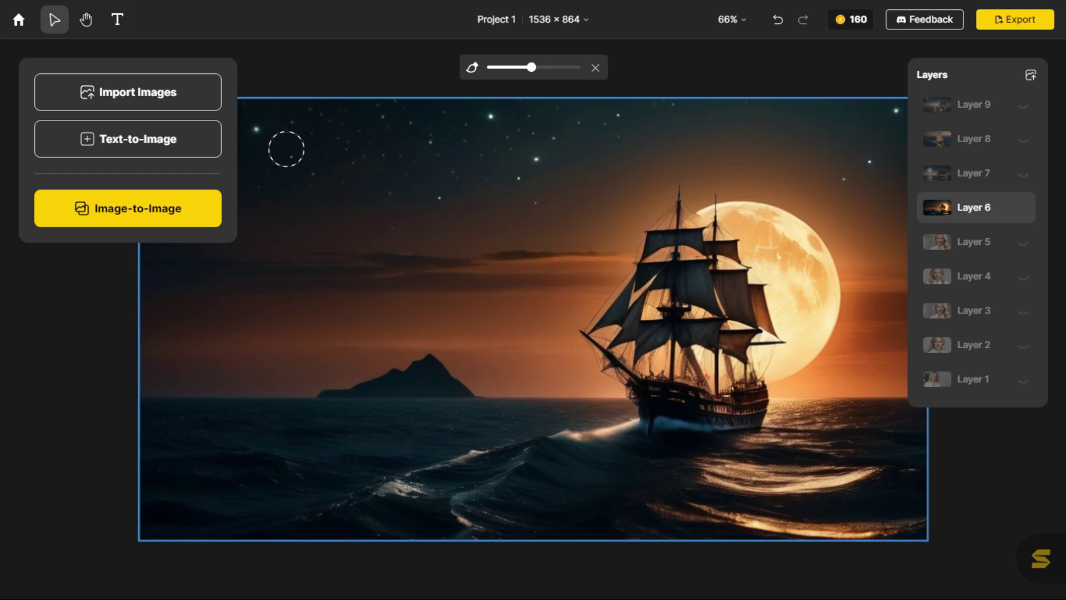
drag(285, 151, 407, 151)
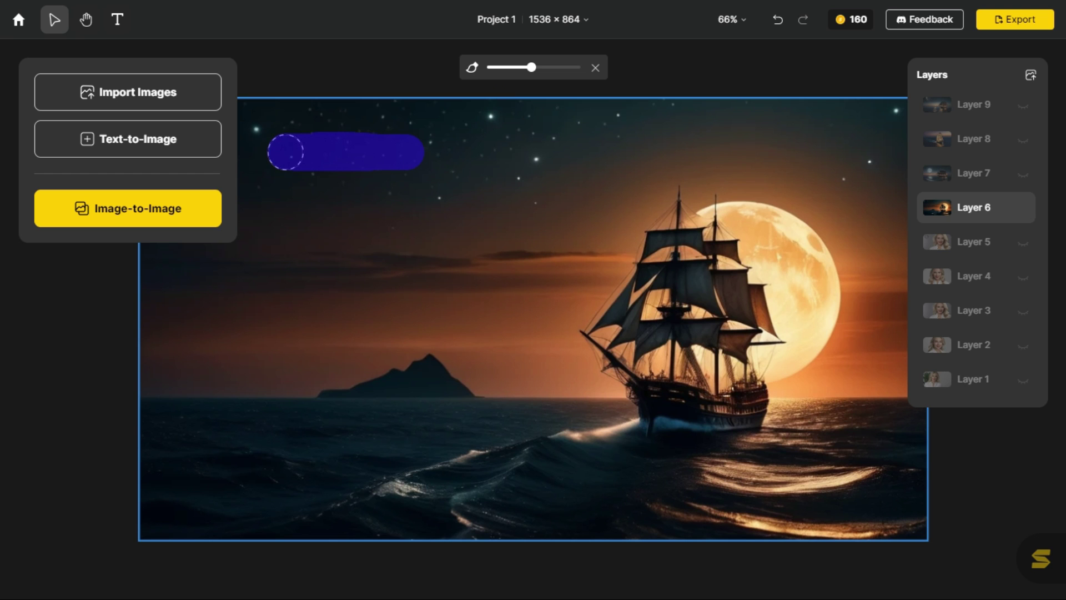
drag(285, 152, 285, 152)
click(270, 221)
text(Aeroplane)
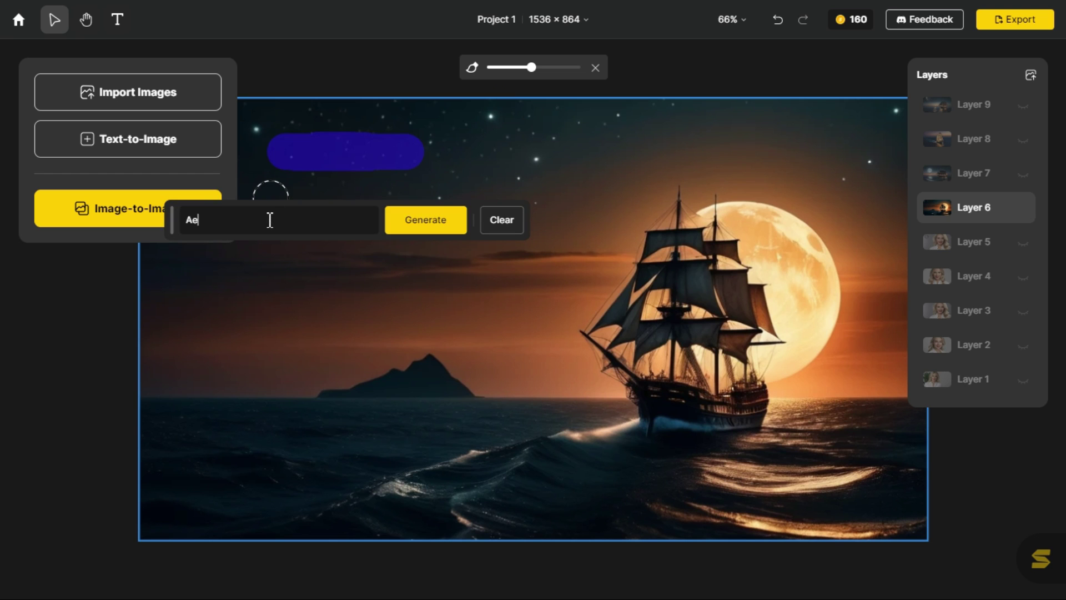
click(429, 221)
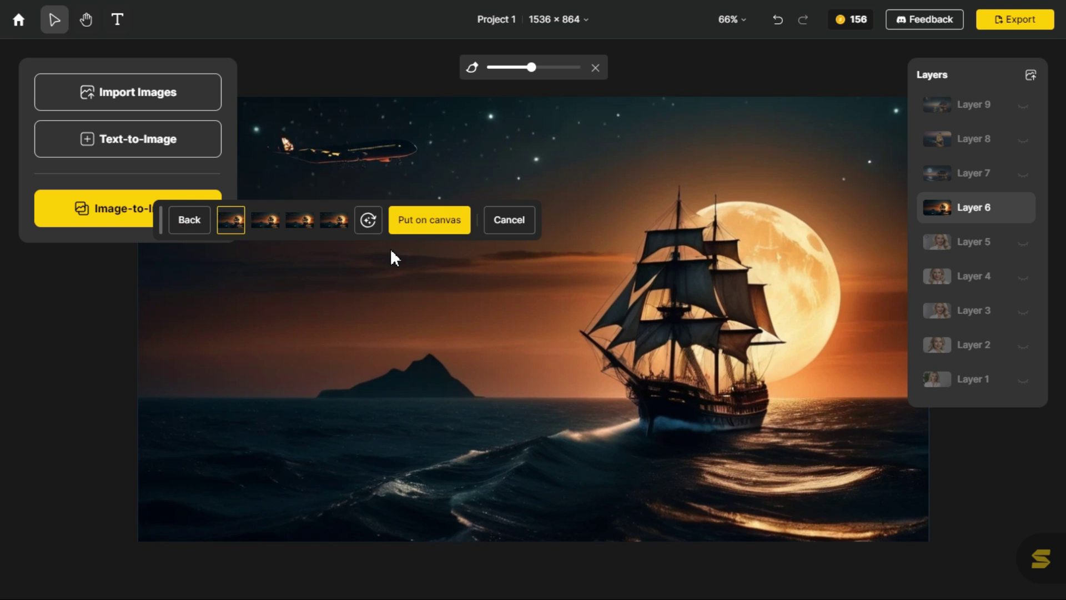
Compare the aeroplane variants, keep the first one, and put it on the canvas as Layer 10
click(266, 222)
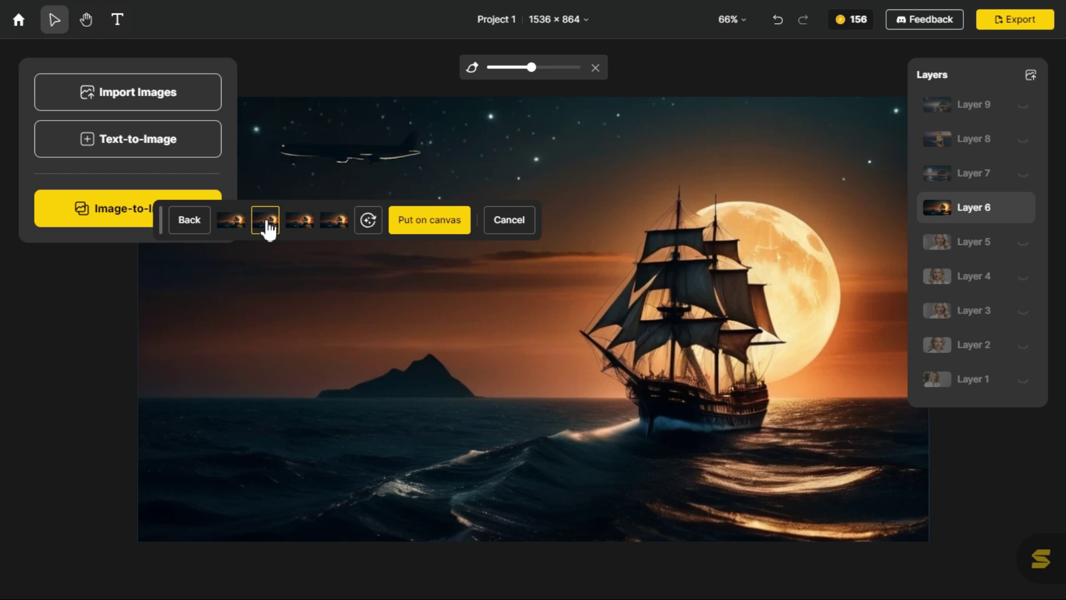
click(300, 224)
click(335, 224)
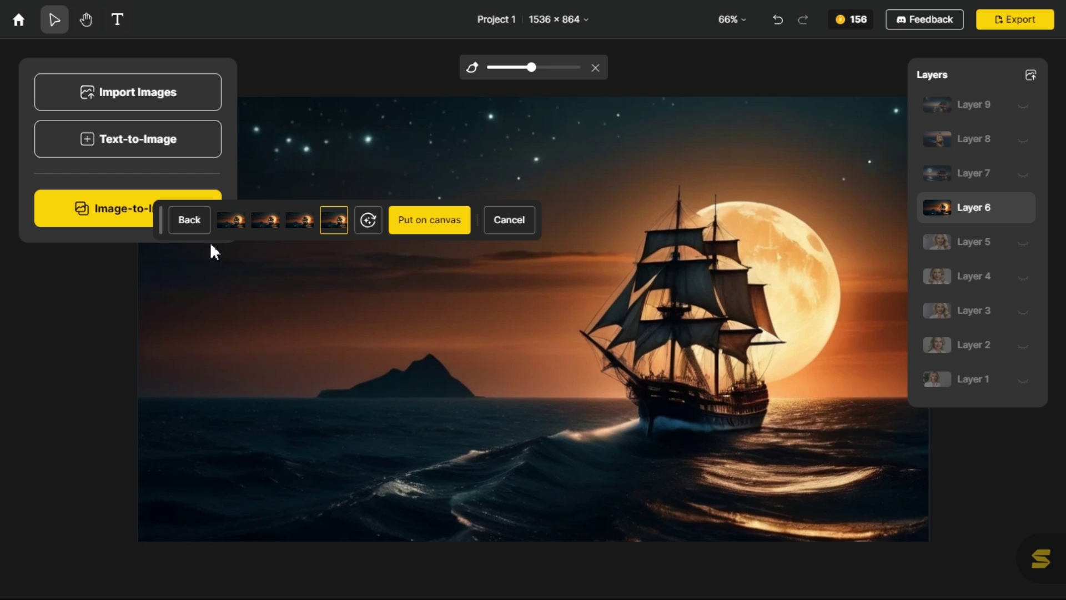
click(232, 222)
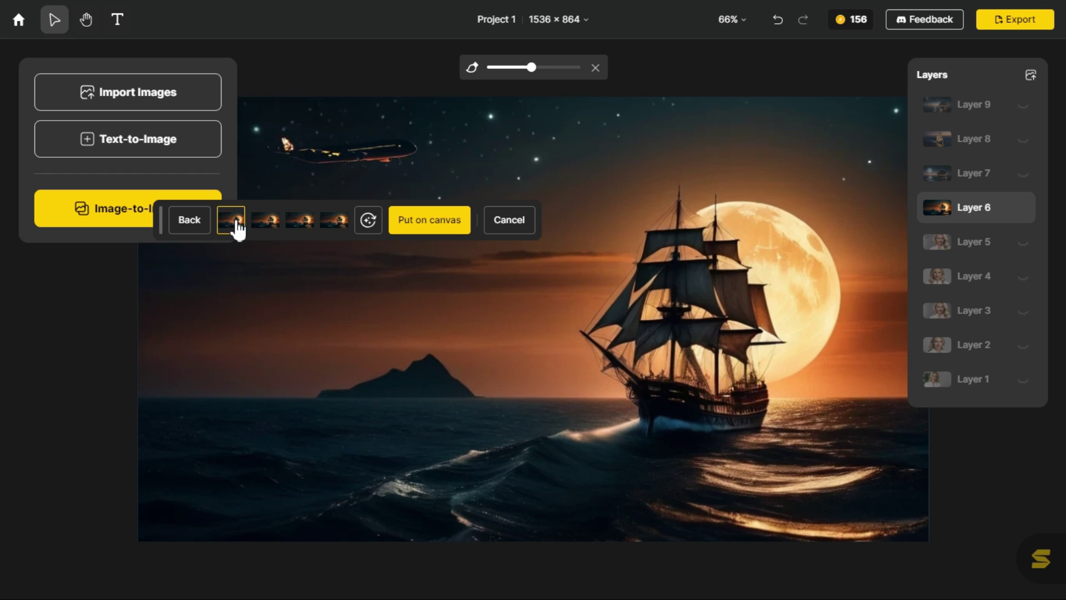
click(423, 222)
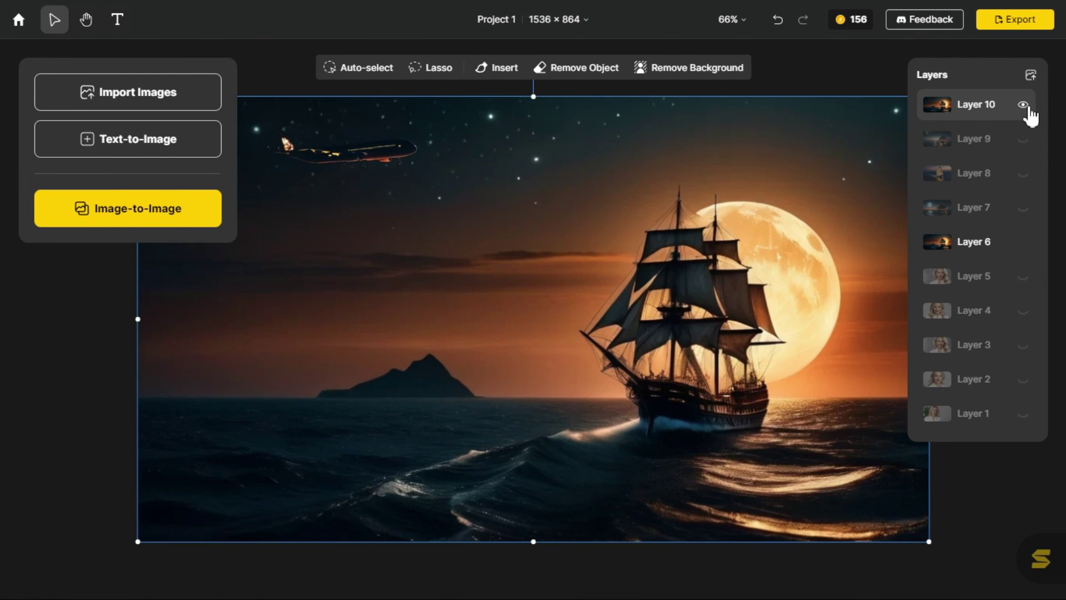
Make the hidden Layers 9, 8, 7, 5, 4, 3, 2 and 1 visible again
click(1023, 140)
click(1023, 174)
click(1023, 208)
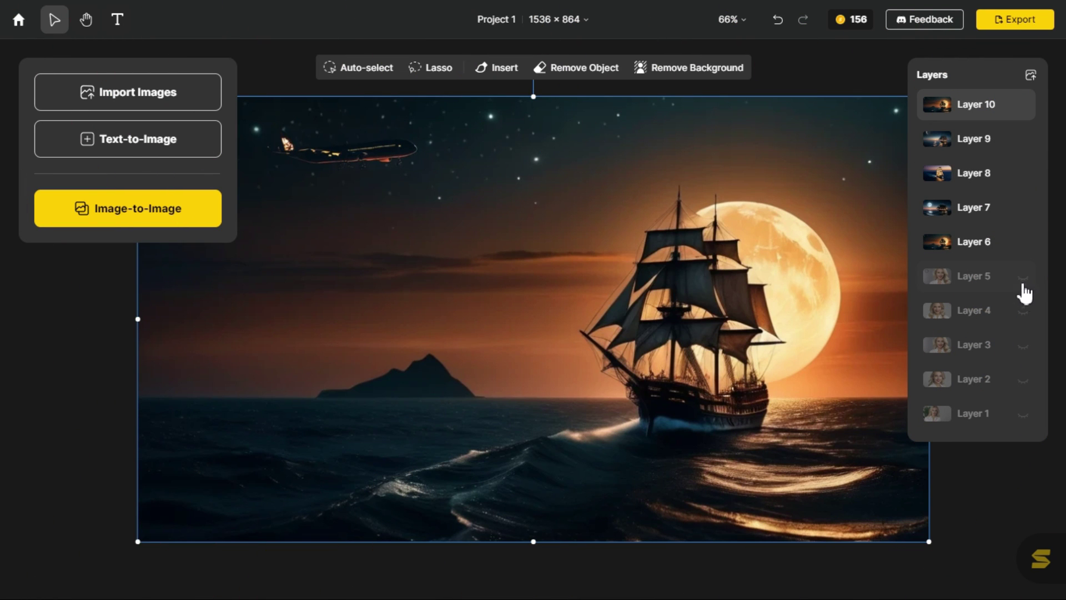
click(1023, 277)
click(1023, 311)
click(1023, 346)
click(1023, 380)
click(1022, 414)
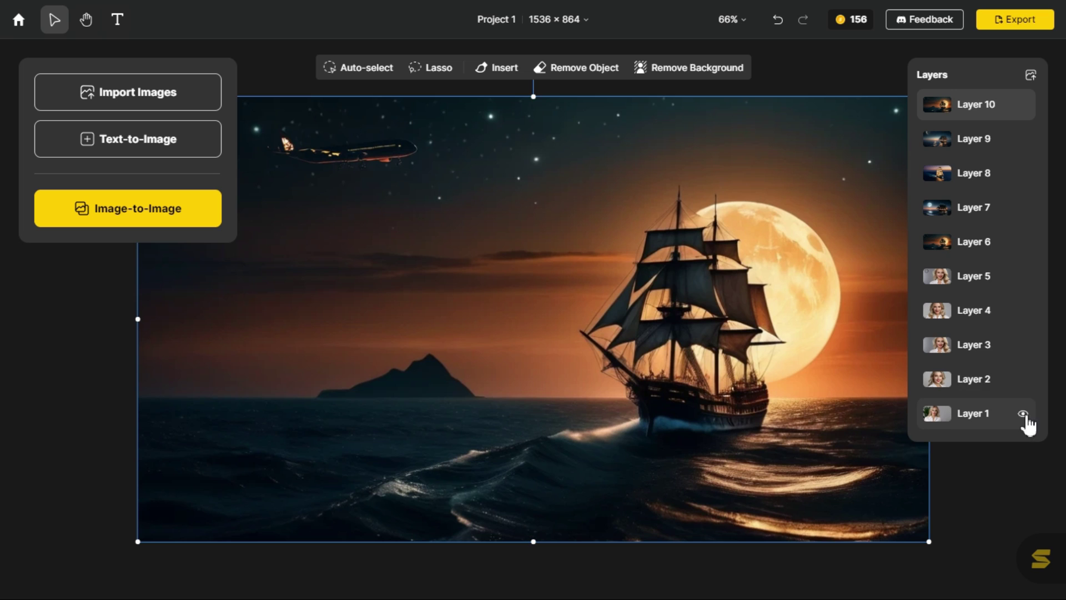
Export all 10 layers as JPG images at 1x size
click(1025, 20)
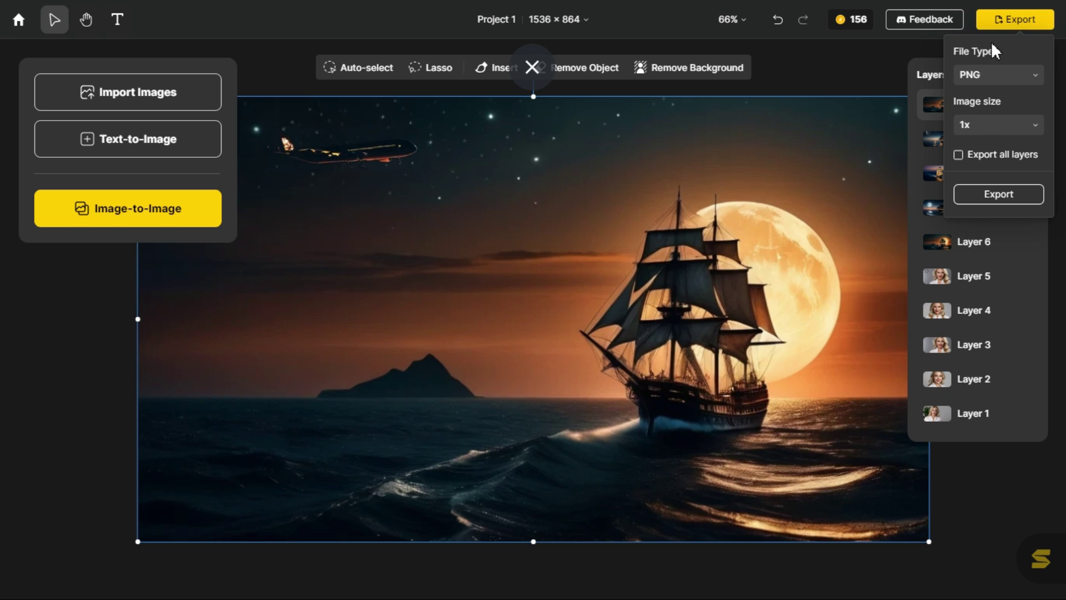
click(1035, 75)
click(1035, 76)
click(1035, 76)
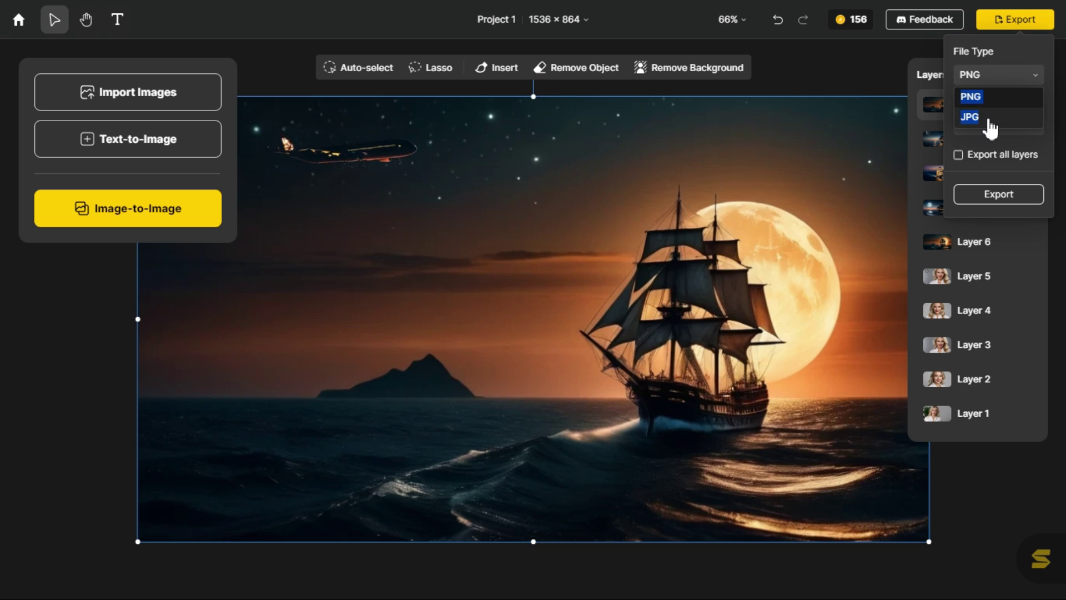
click(971, 117)
click(959, 156)
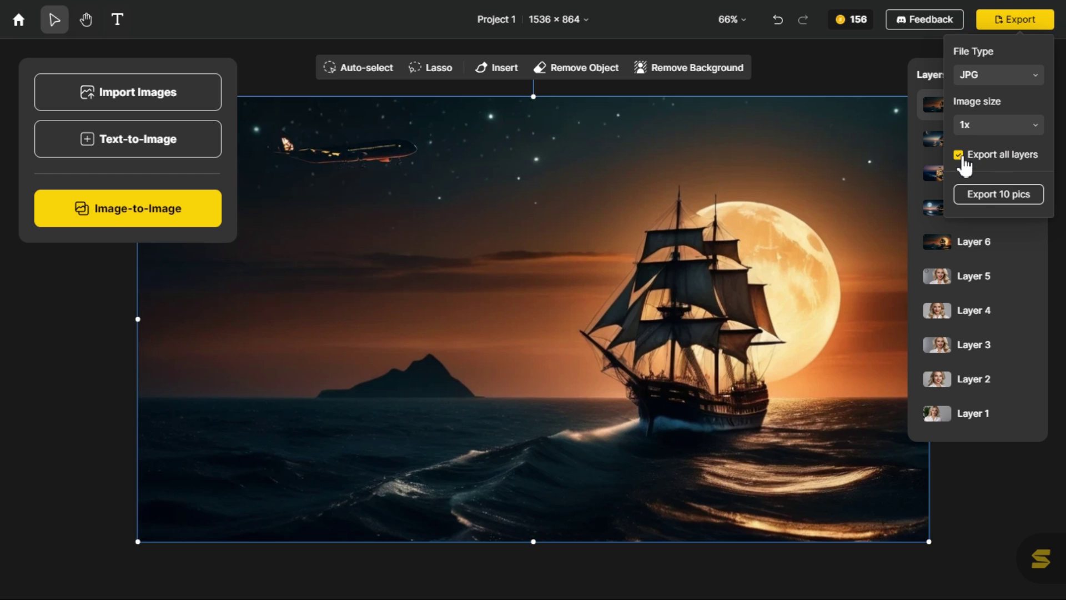
click(999, 195)
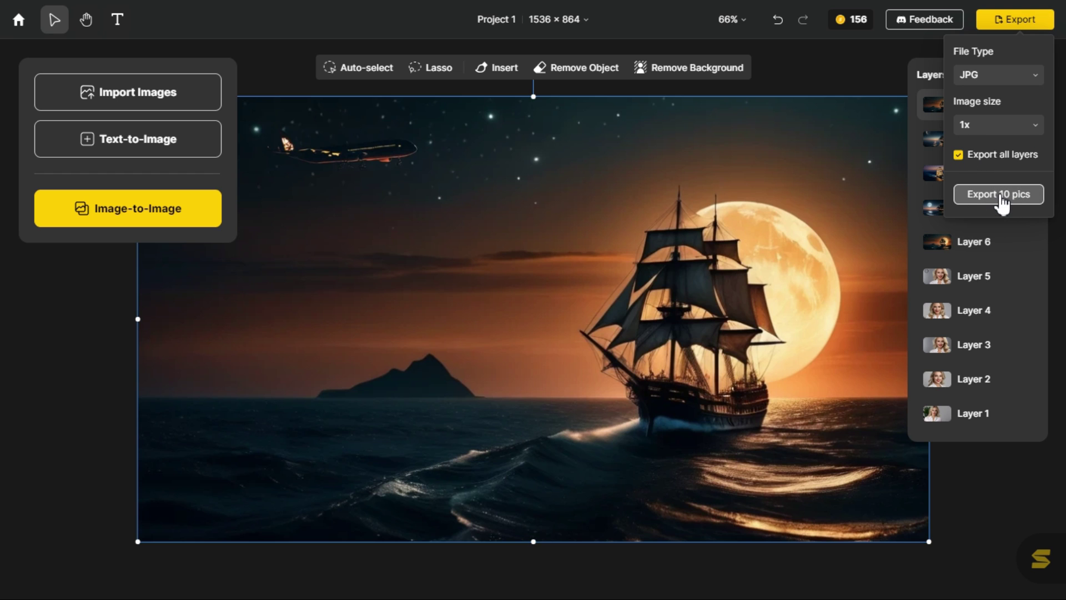